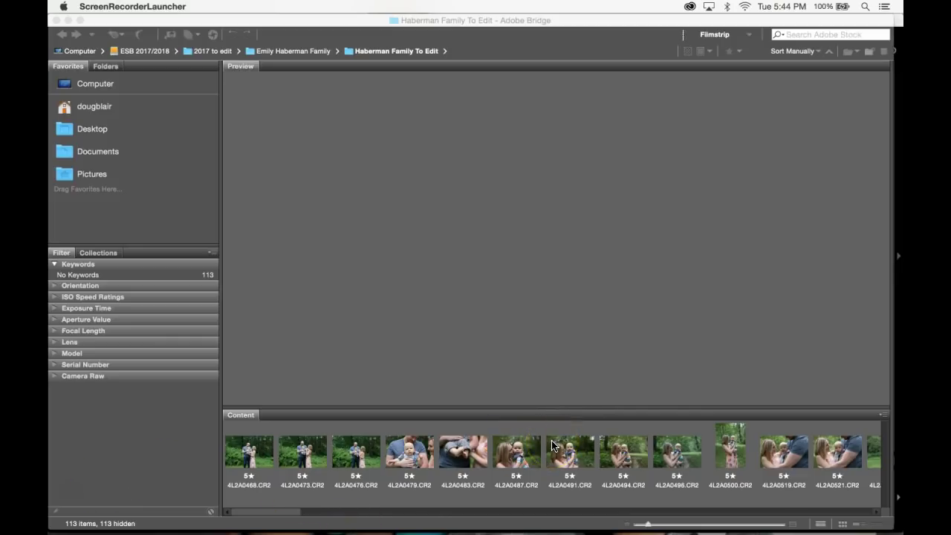
Step: Preview photo 4L2A0479 large from the Content filmstrip
click(383, 498)
Step: Browse previews of 4L2A0548, 4L2A0639, 4L2A0649 and 4L2A0638 in the filmstrip
click(471, 483)
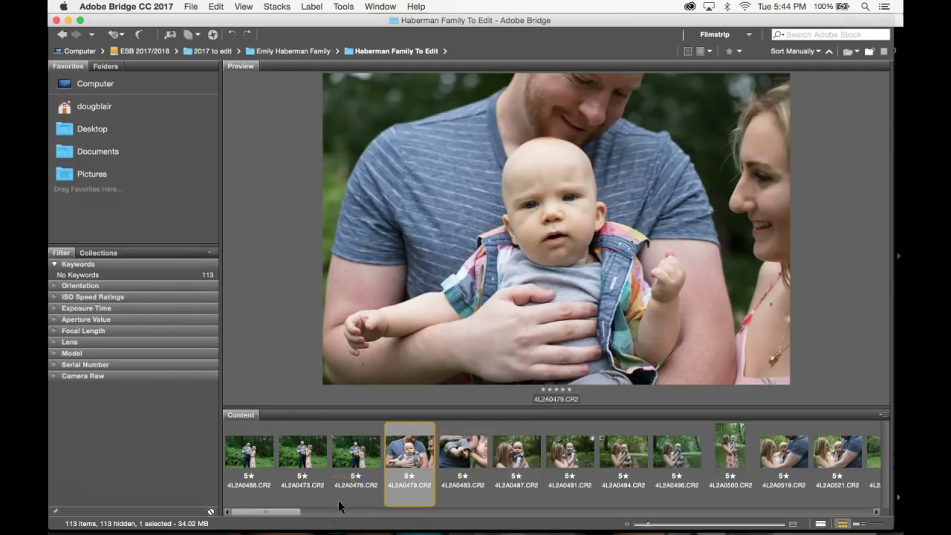
scroll(535, 481, right, 10)
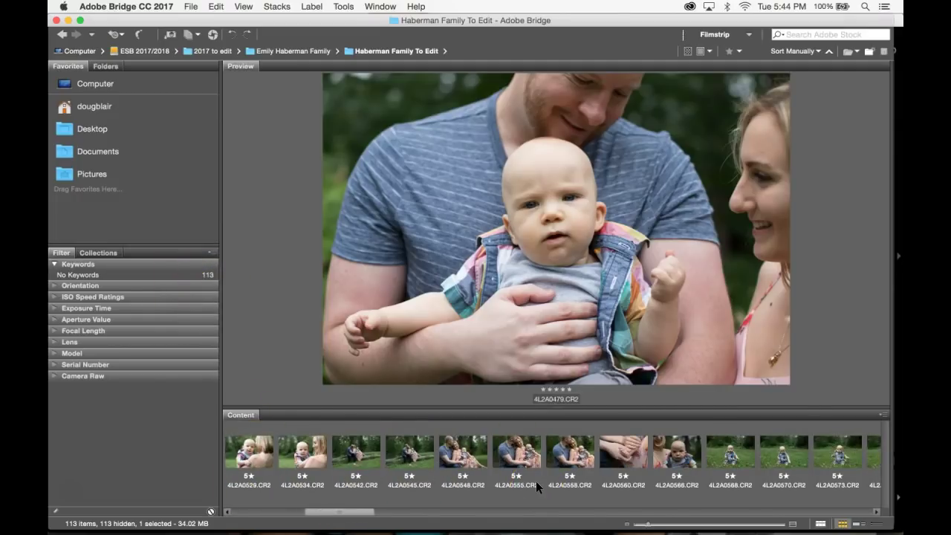
click(465, 458)
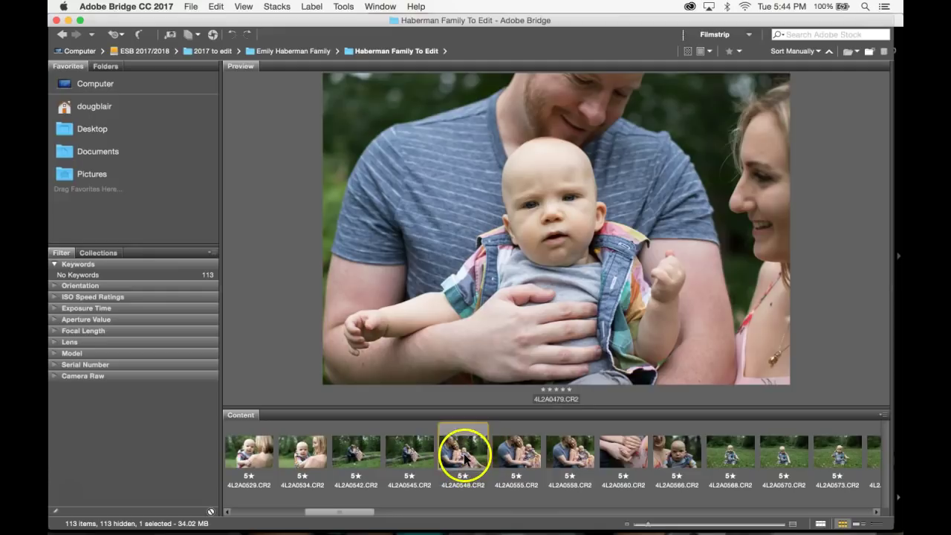
scroll(465, 458, right, 10)
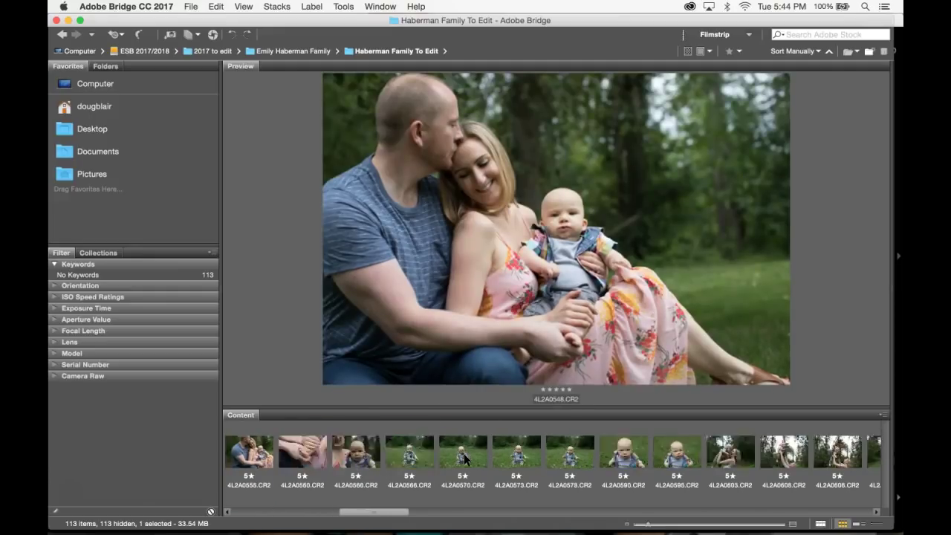
scroll(465, 458, right, 5)
scroll(464, 458, right, 4)
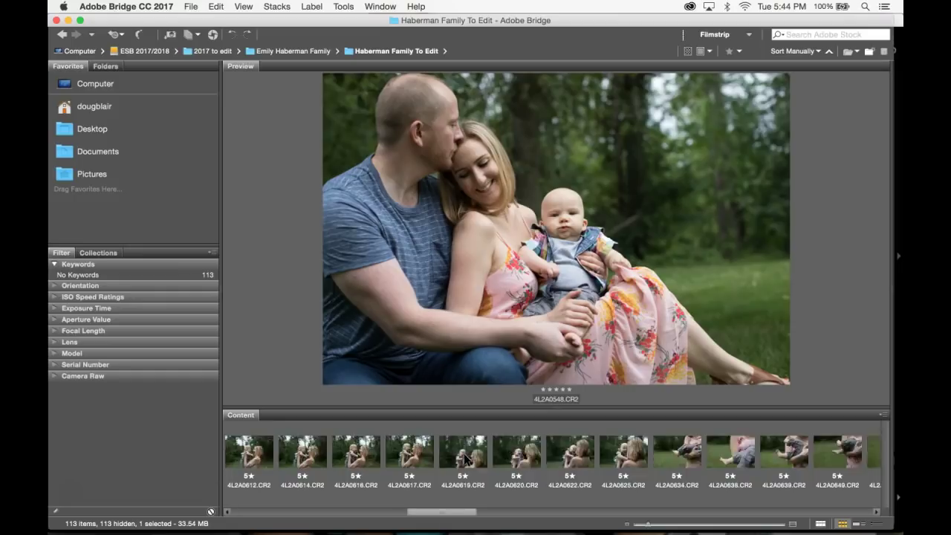
click(687, 455)
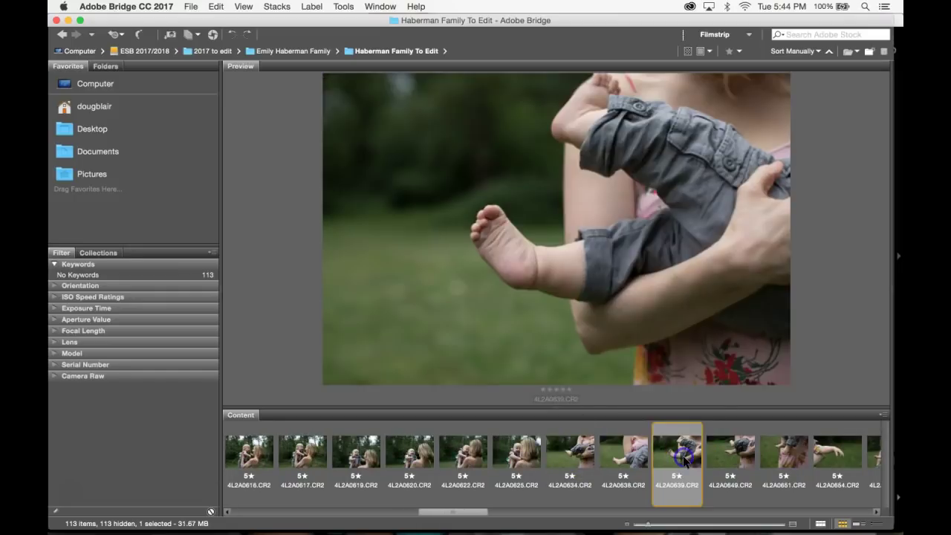
click(730, 457)
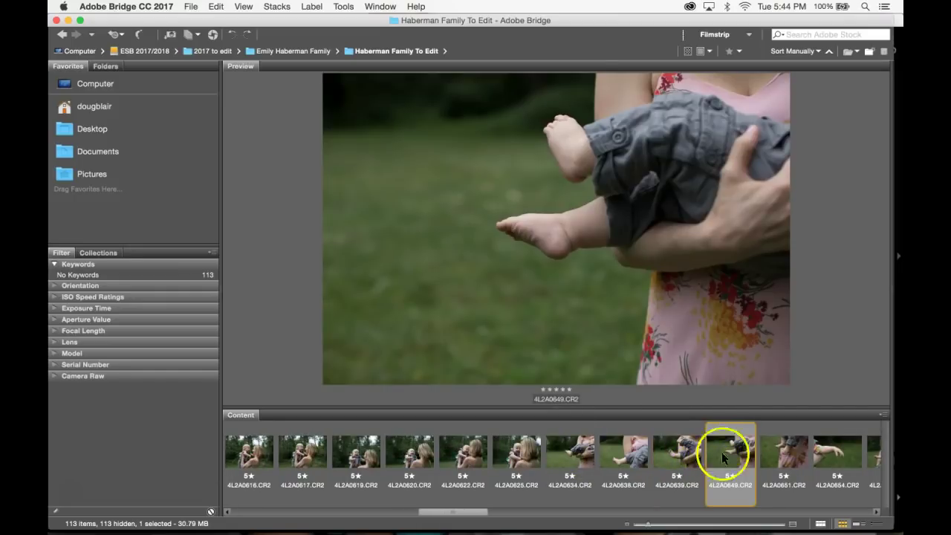
click(632, 461)
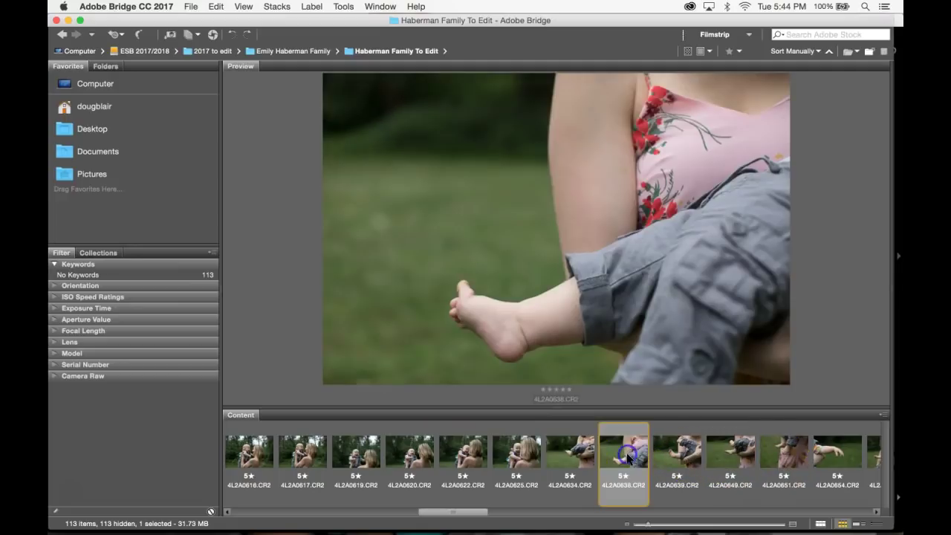
click(680, 461)
scroll(669, 457, right, 8)
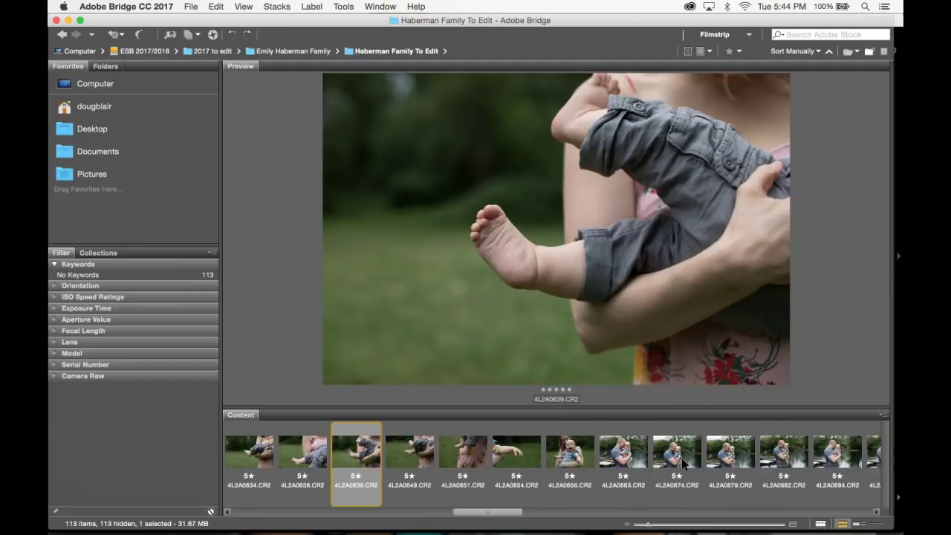
Step: Compare 4L2A0694, 4L2A0696 and 4L2A0679, then settle on 4L2A0674 as the pick
click(635, 446)
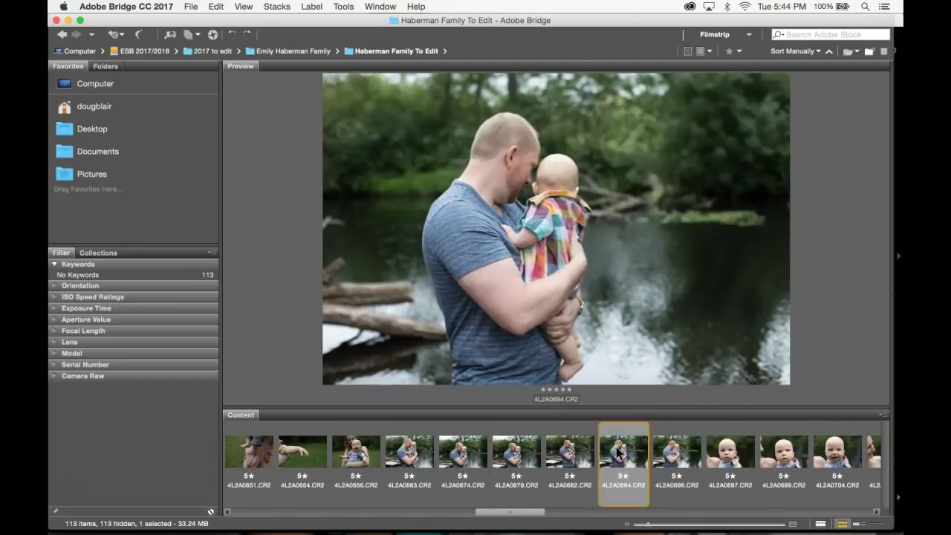
click(676, 453)
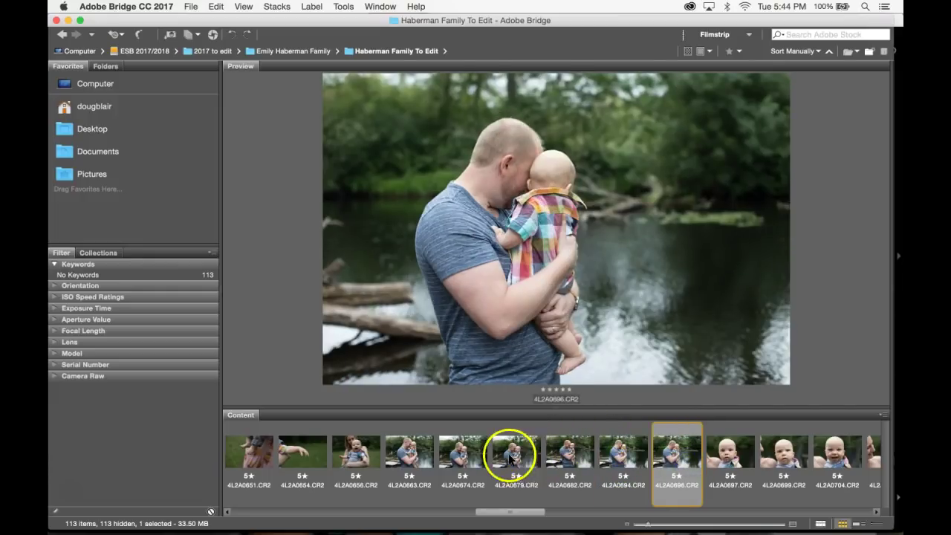
click(510, 455)
click(466, 455)
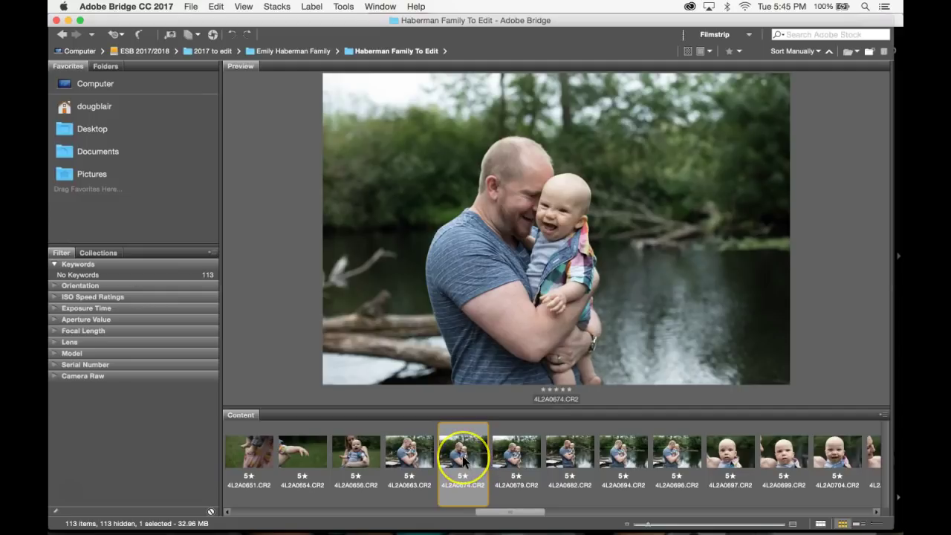
scroll(468, 465, down, 3)
scroll(462, 460, down, 1)
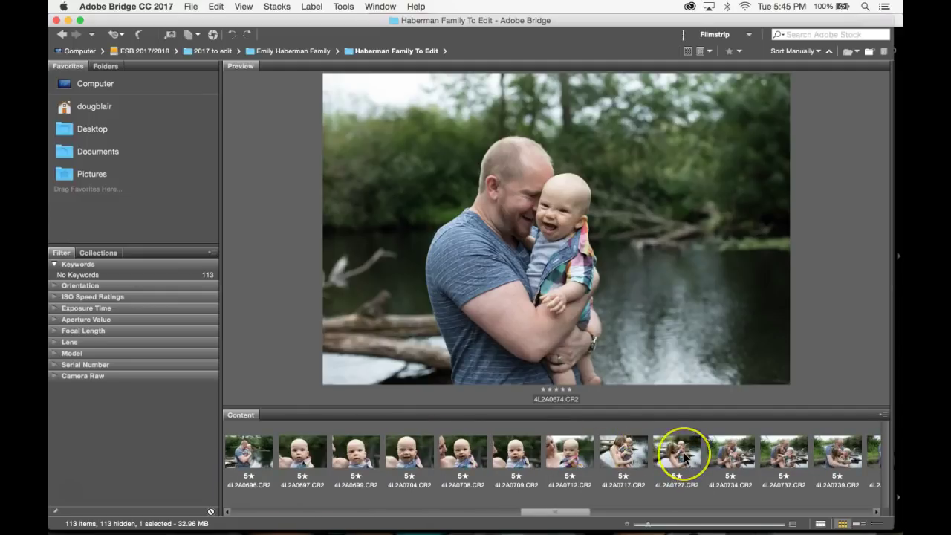
scroll(680, 454, down, 2)
scroll(683, 456, down, 12)
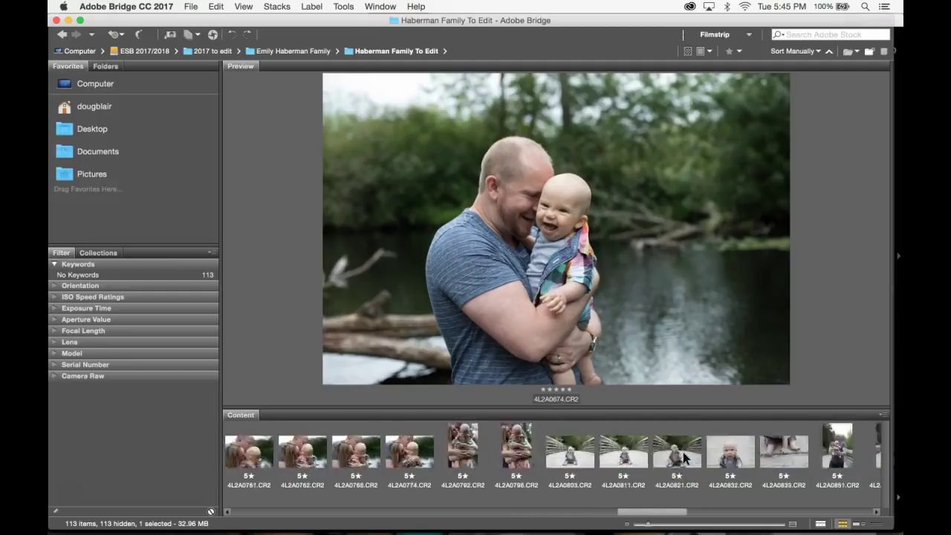
scroll(684, 458, down, 1)
scroll(684, 457, down, 9)
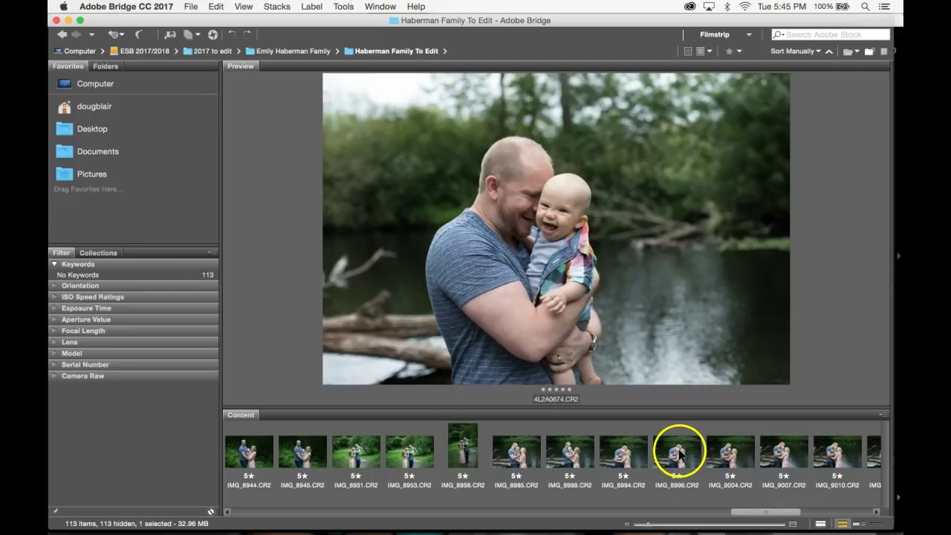
Step: Try IMG_8996 beside 4L2A0674, then swap it for IMG_8994
super+click(679, 453)
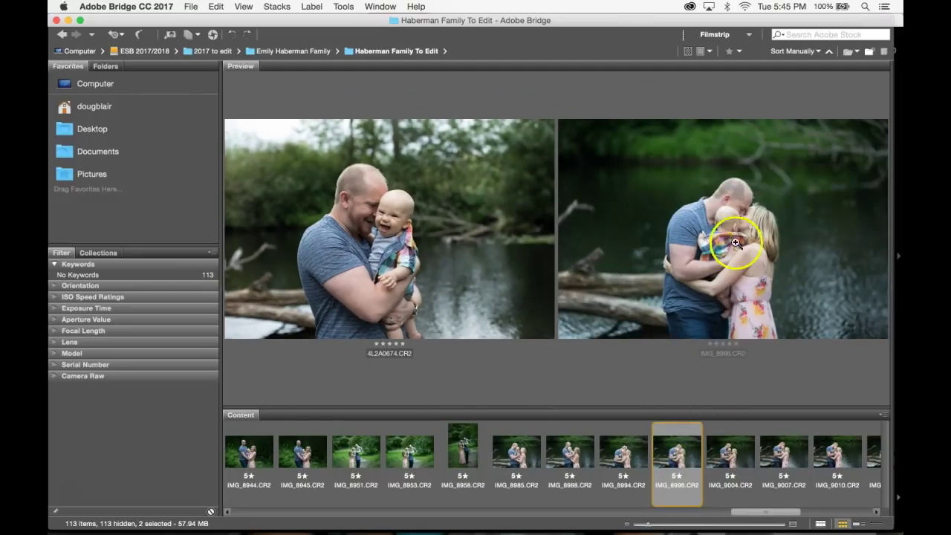
super+click(675, 455)
super+click(628, 453)
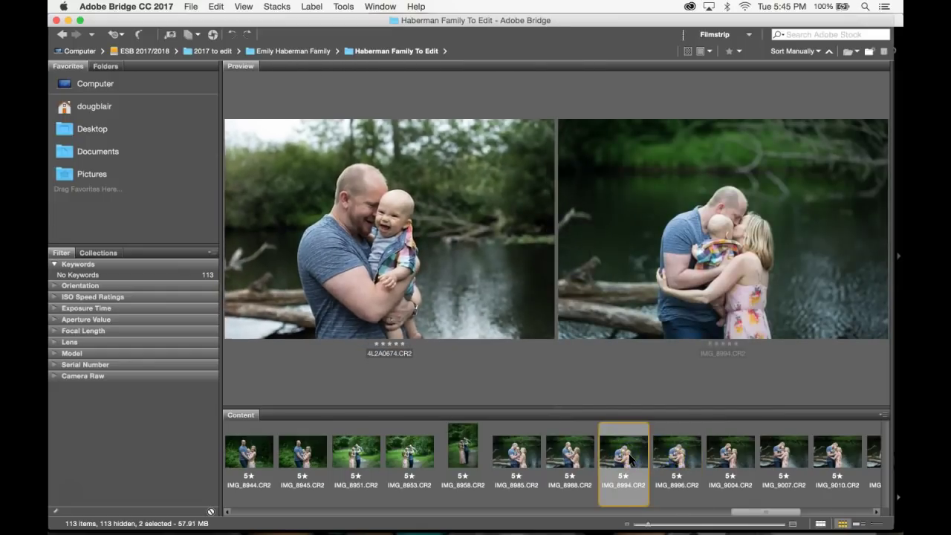
scroll(629, 459, down, 6)
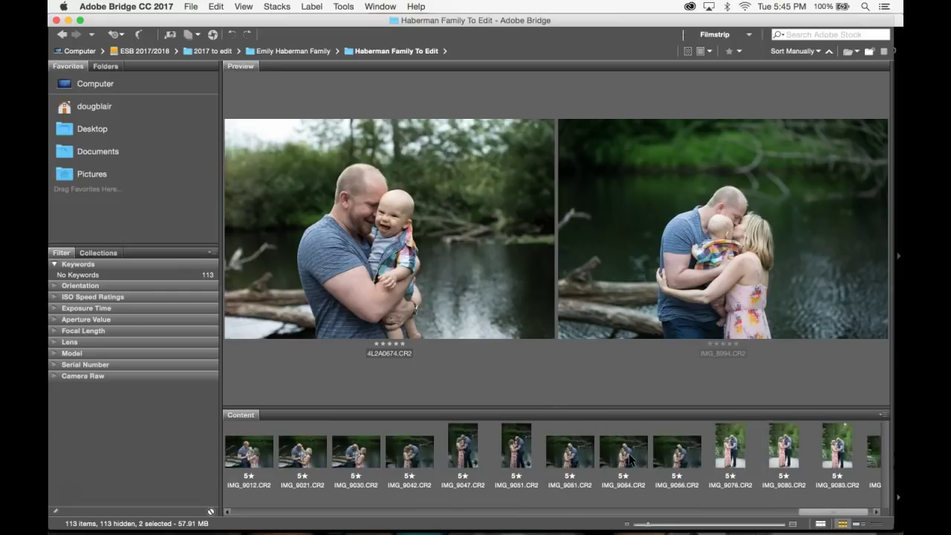
scroll(629, 458, up, 10)
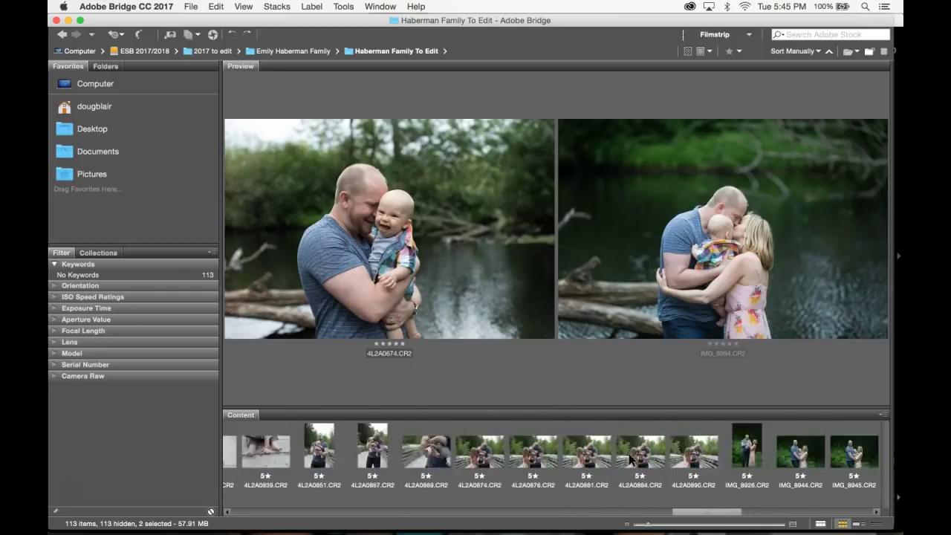
scroll(628, 458, up, 5)
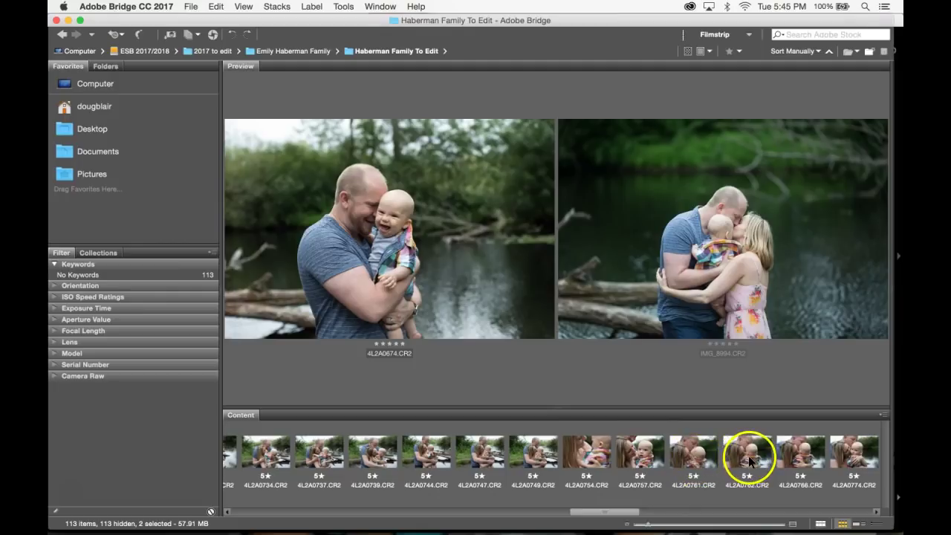
Step: Add 4L2A0774 in place of 4L2A0766, plus 4L2A0614, to the selection
super+click(801, 459)
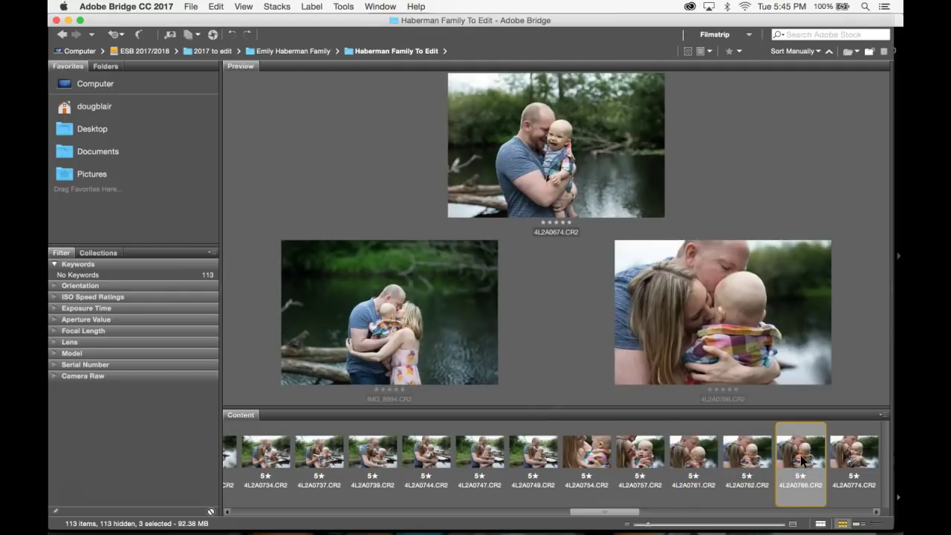
scroll(698, 453, down, 2)
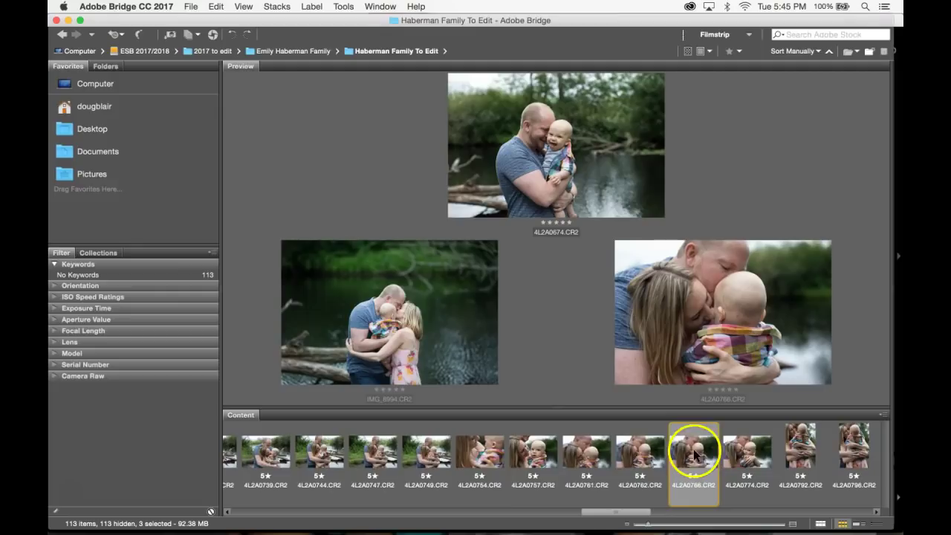
super+click(694, 453)
super+click(750, 451)
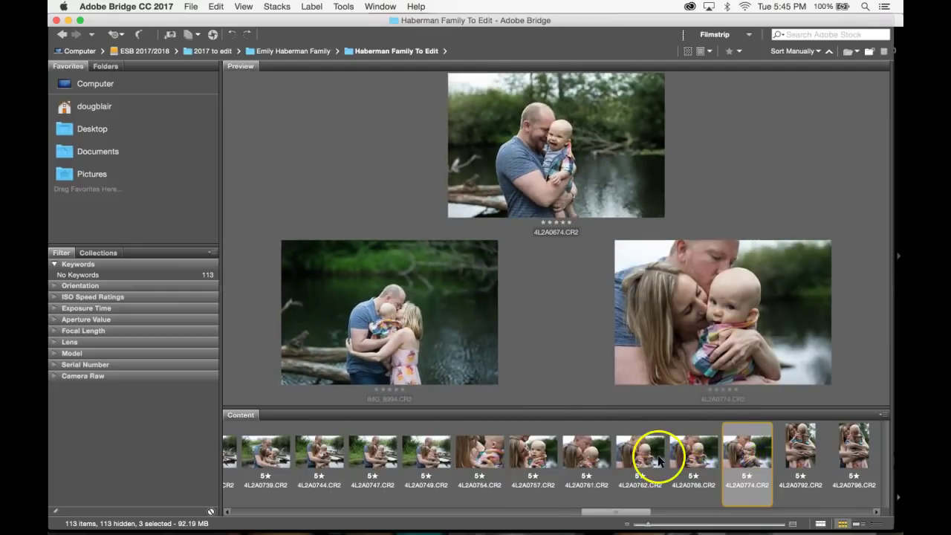
scroll(658, 457, up, 12)
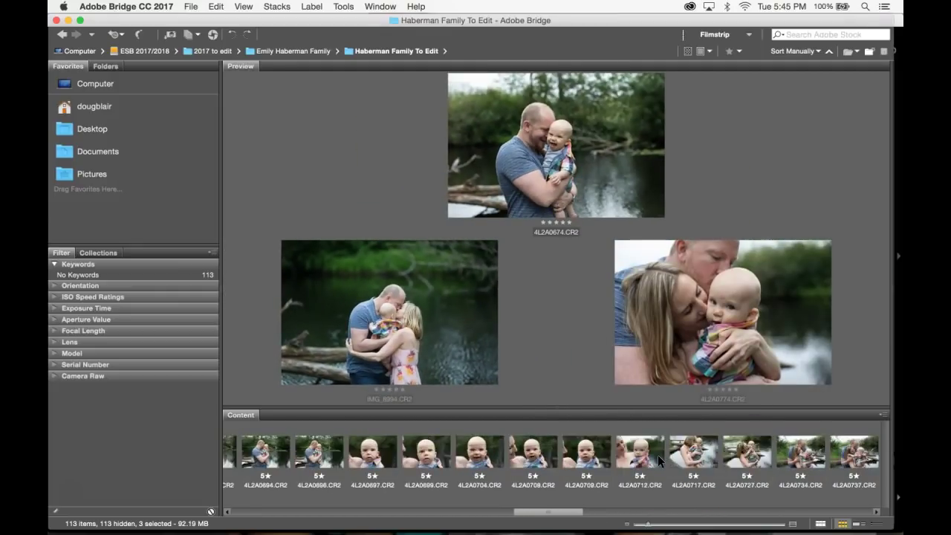
scroll(657, 454, up, 1)
click(640, 455)
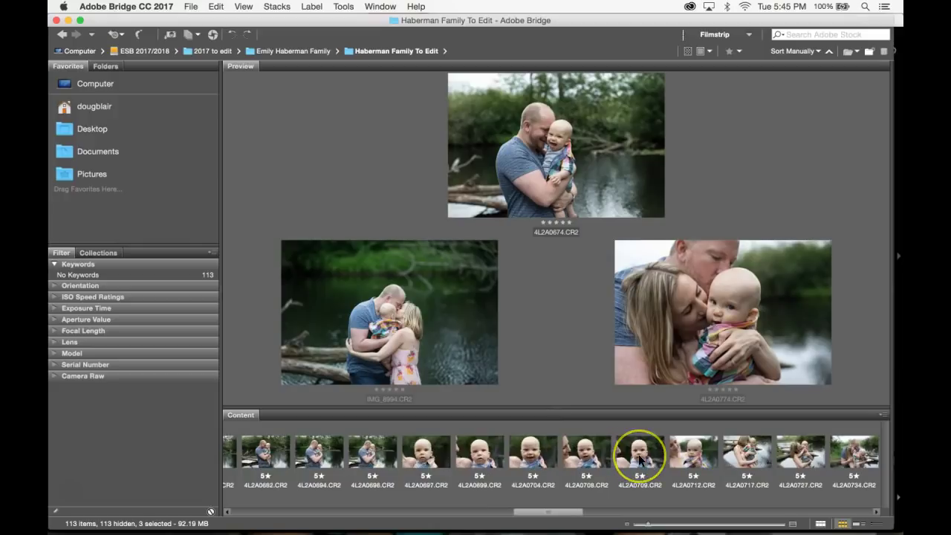
scroll(639, 459, up, 12)
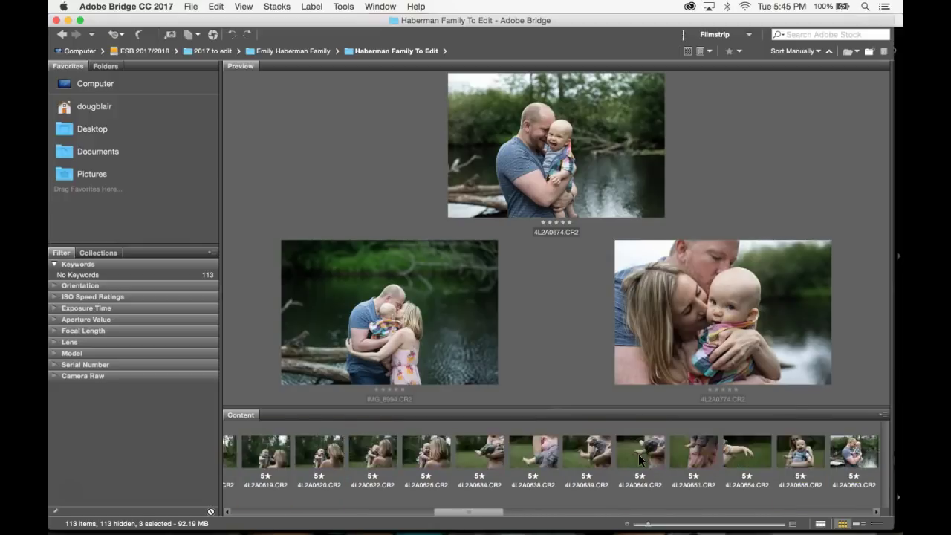
scroll(640, 459, up, 11)
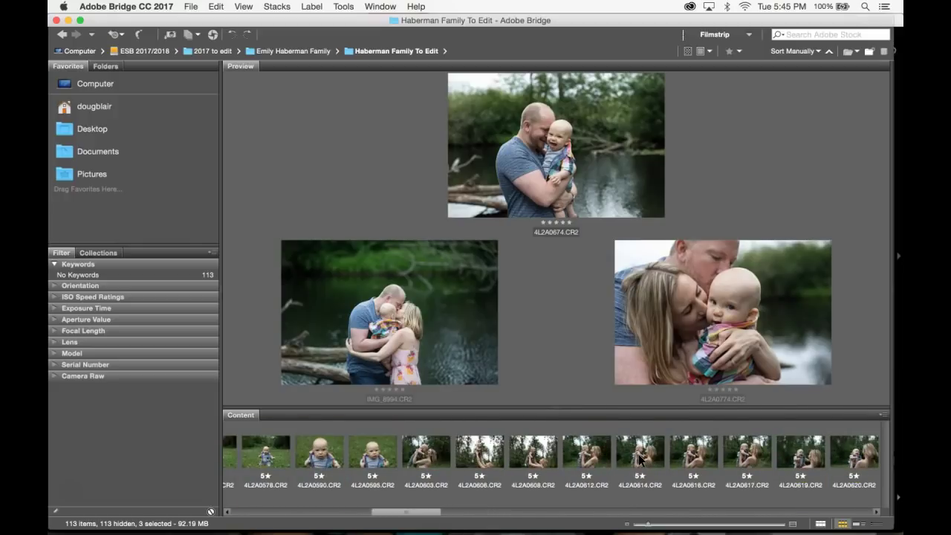
super+click(643, 455)
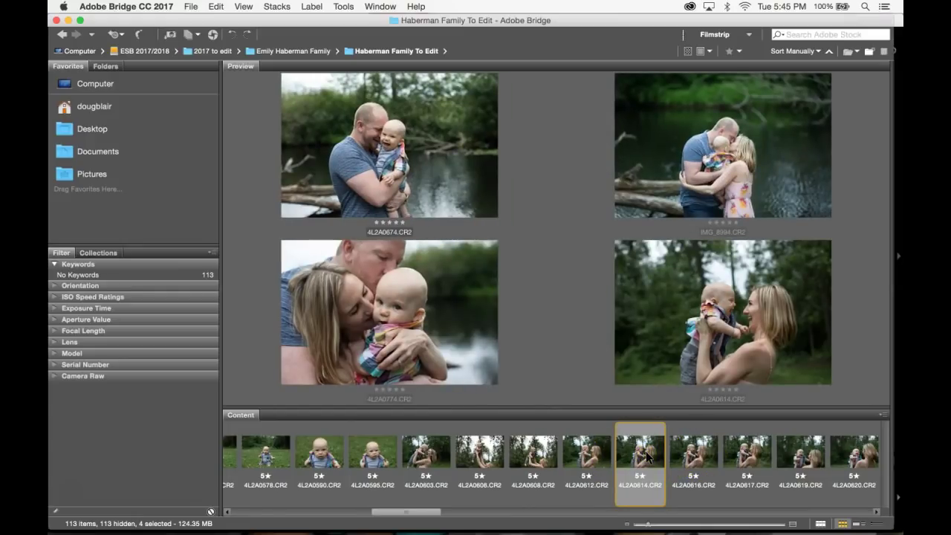
Step: Drop 4L2A0614 from the selection and add 4L2A0727
super+click(643, 455)
scroll(646, 456, down, 8)
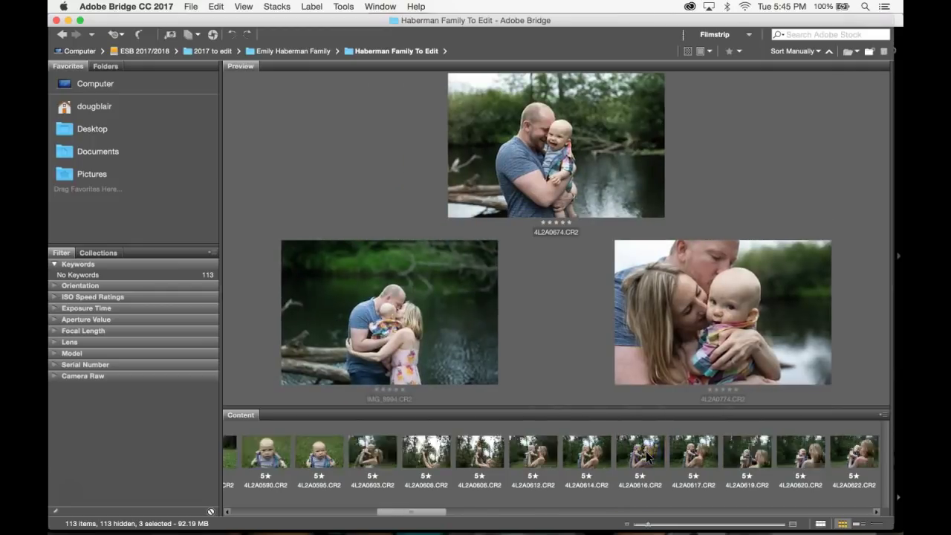
scroll(646, 456, down, 10)
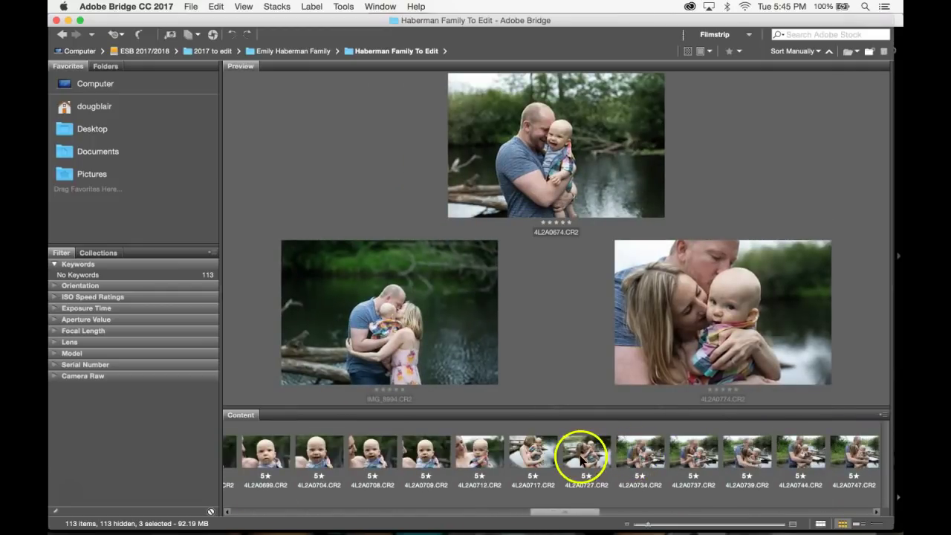
super+click(587, 457)
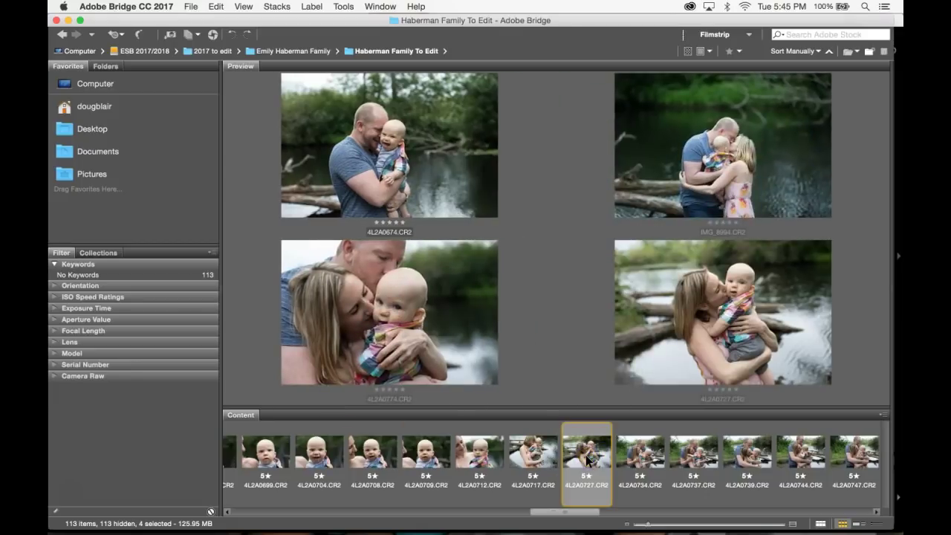
Step: Add the baby close-up 4L2A0697 as the fifth chosen photo
scroll(586, 459, down, 10)
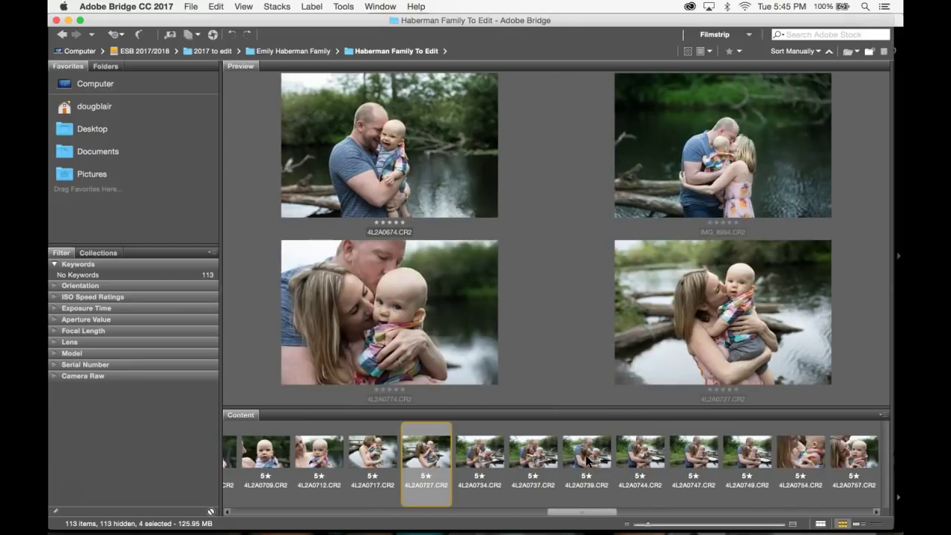
scroll(586, 455, down, 15)
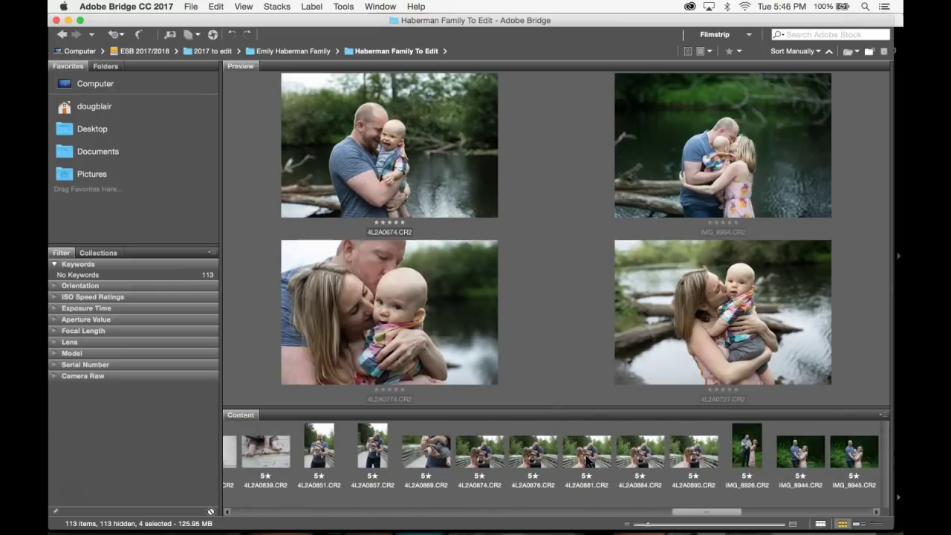
scroll(586, 455, down, 10)
scroll(587, 461, down, 3)
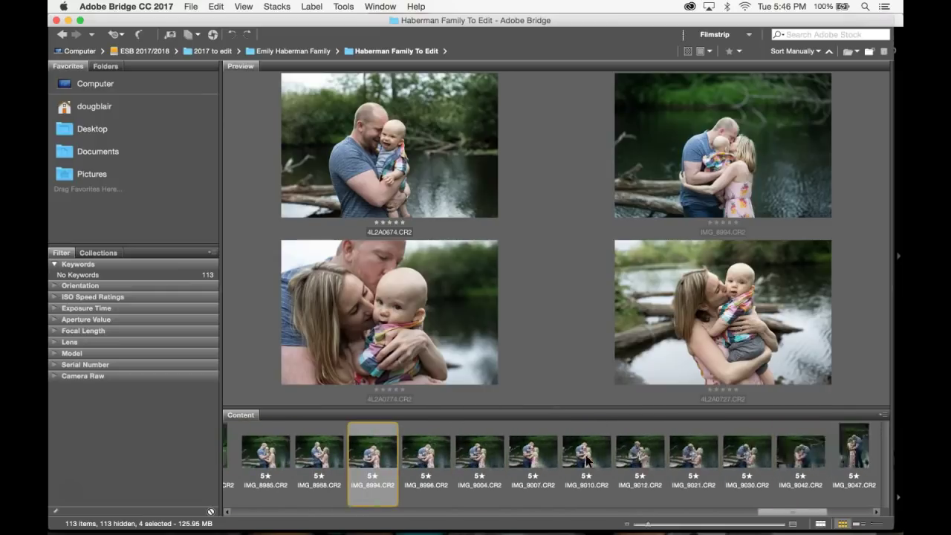
scroll(587, 460, up, 20)
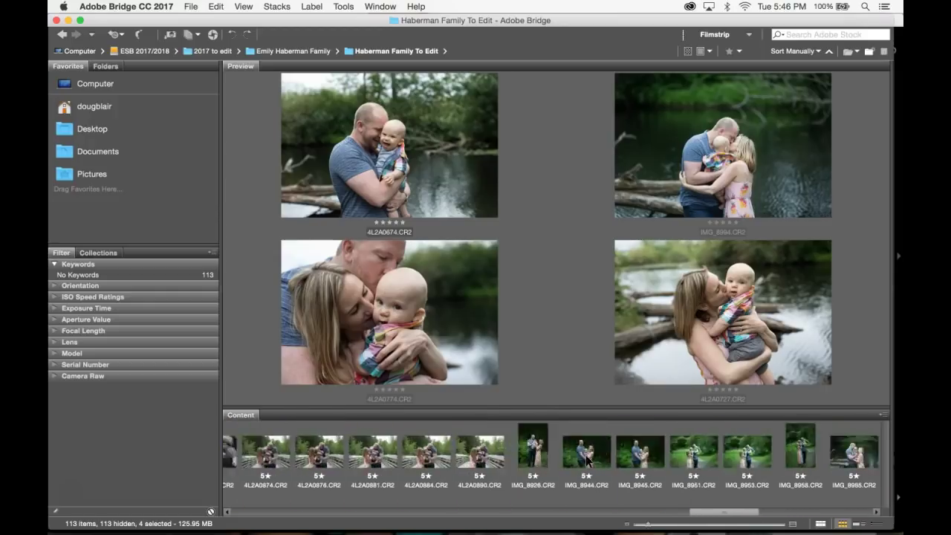
scroll(587, 460, up, 10)
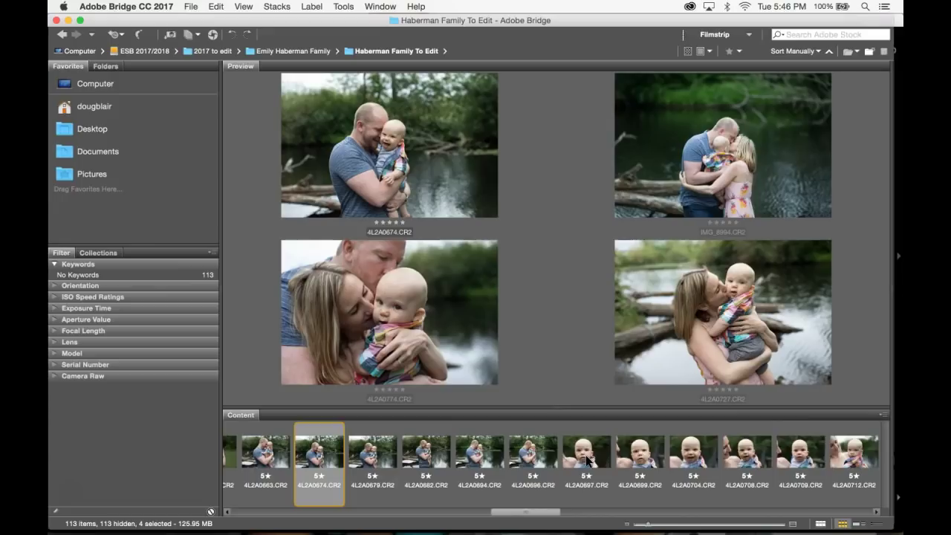
click(594, 448)
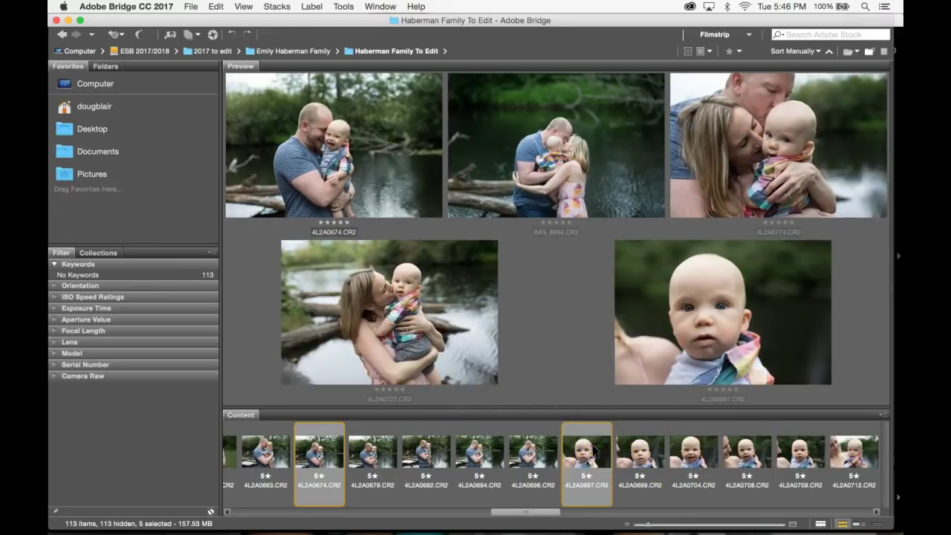
super+click(593, 448)
scroll(592, 446, up, 6)
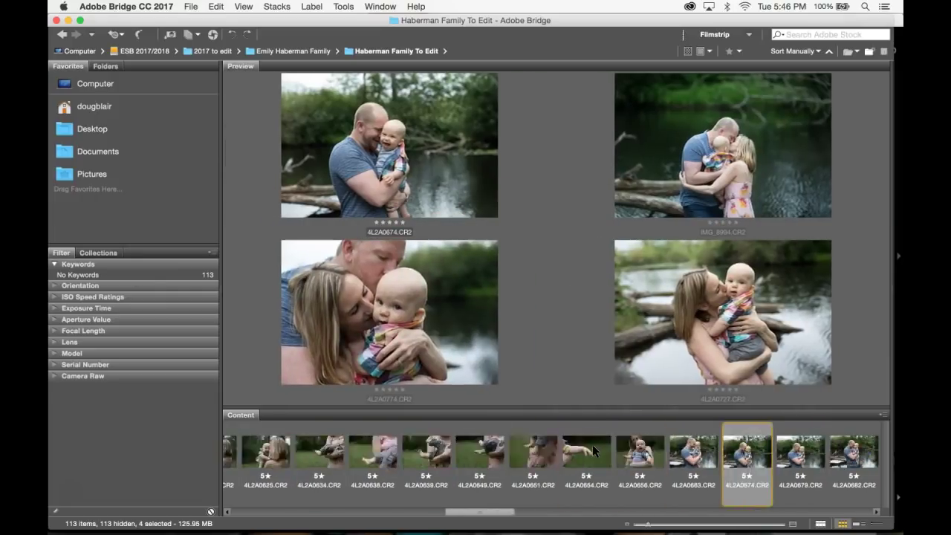
scroll(592, 446, up, 1)
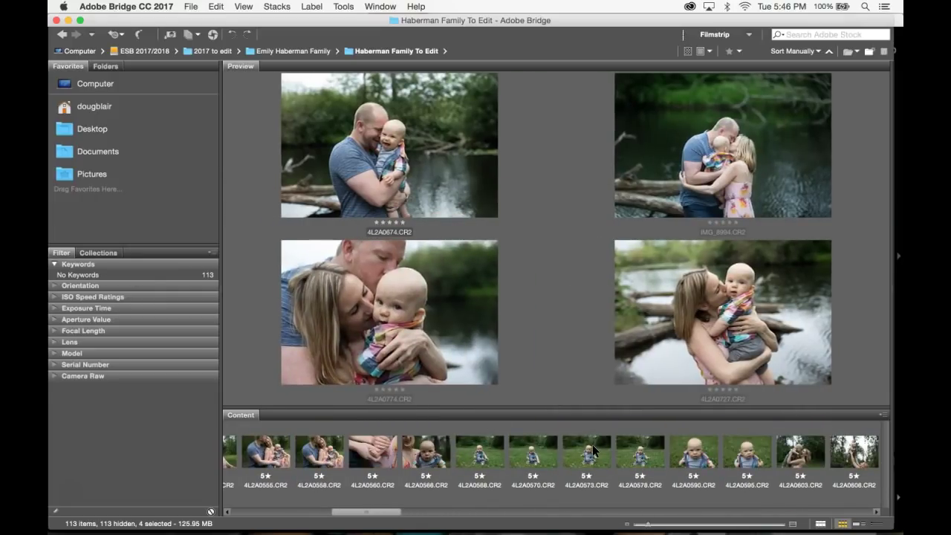
scroll(594, 447, down, 20)
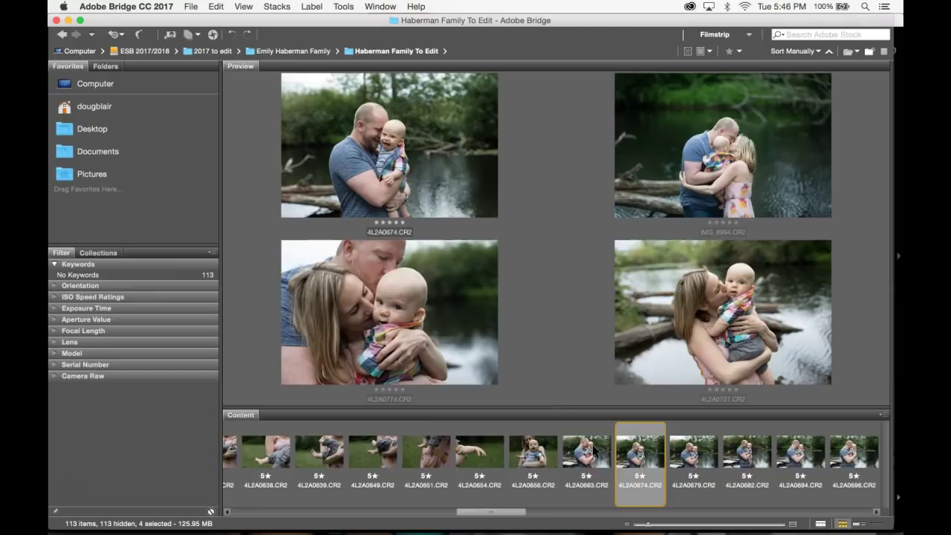
scroll(593, 448, down, 7)
super+click(535, 454)
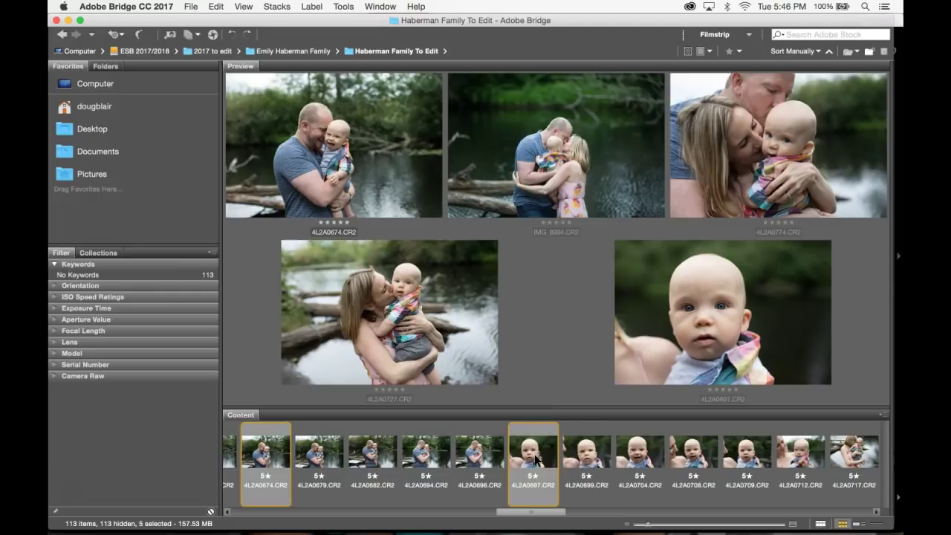
click(535, 458)
Step: Open the five picks in Camera Raw, cancel the survey, and return to 4L2A0674
double_click(533, 456)
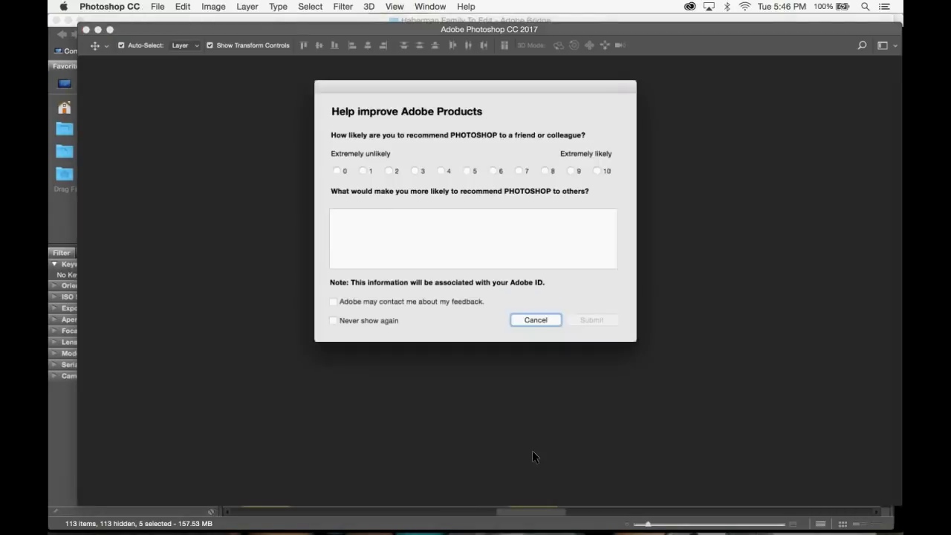
click(539, 324)
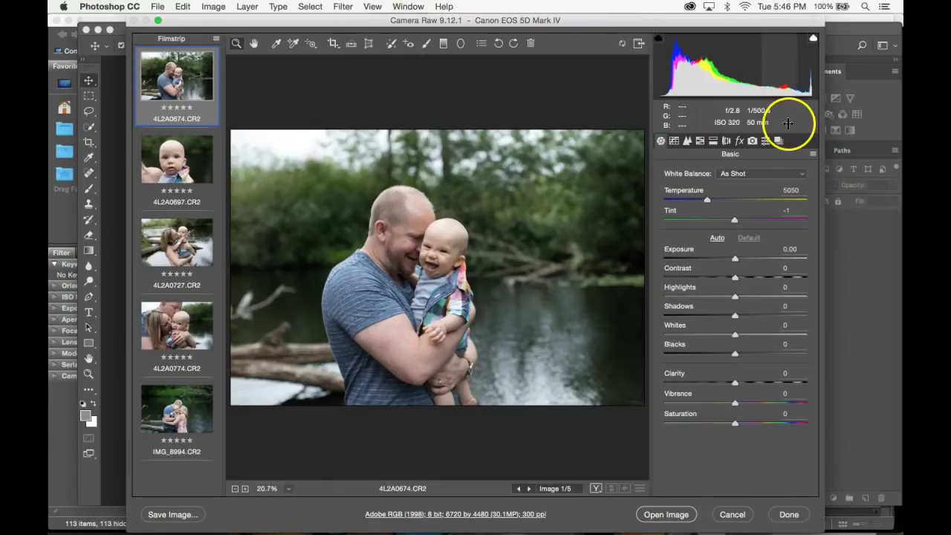
click(194, 175)
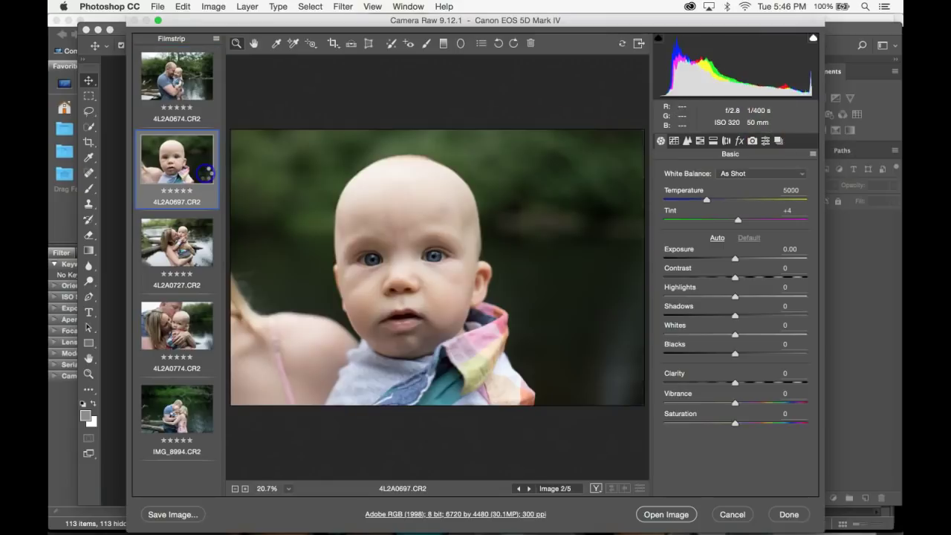
key(Down)
key(Down)
key(Down)
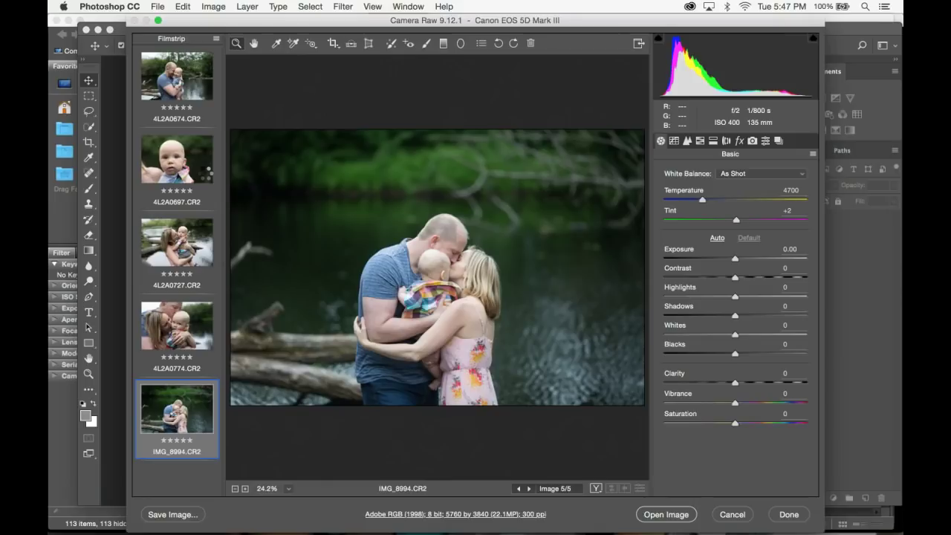
click(177, 87)
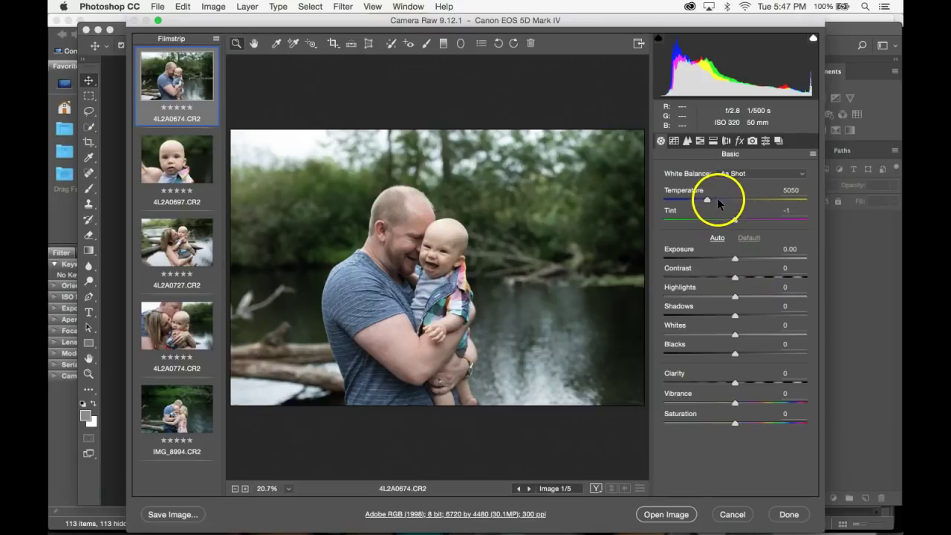
Step: Give 4L2A0674 Temperature 6100, Contrast +23 and Tint +10 in the Basic panel
drag(707, 196, 723, 204)
drag(747, 258, 750, 280)
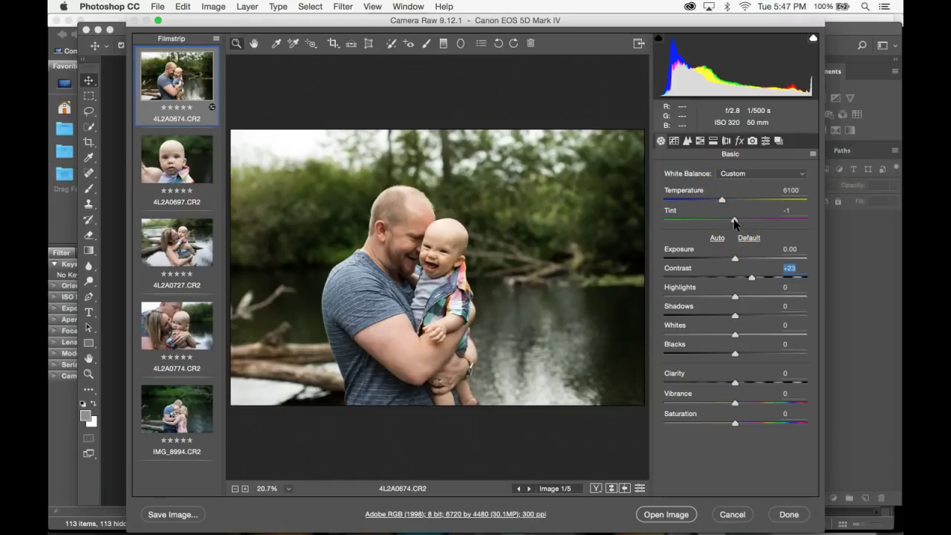
drag(733, 219, 739, 222)
drag(718, 216, 741, 222)
click(741, 221)
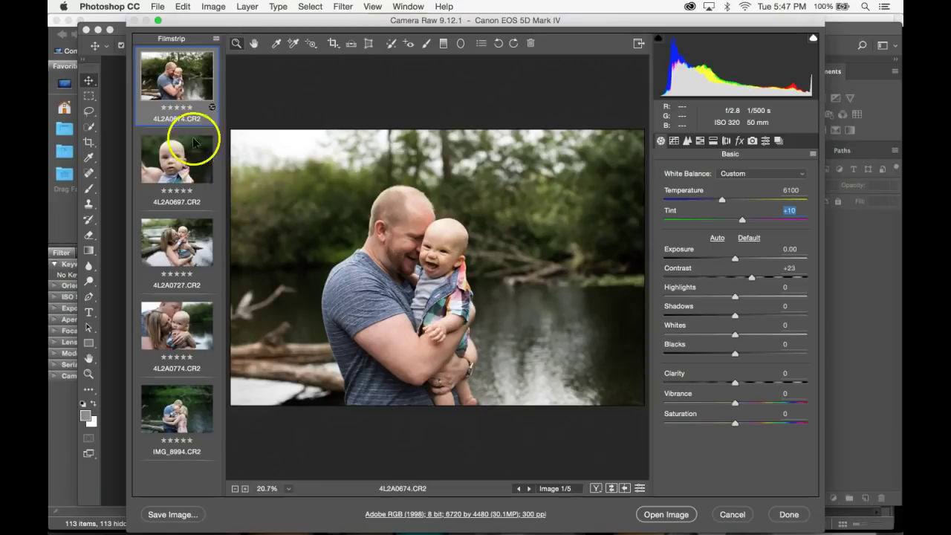
Step: Select all five filmstrip photos and sync 4L2A0674's settings to them
key(shift)
shift+click(191, 418)
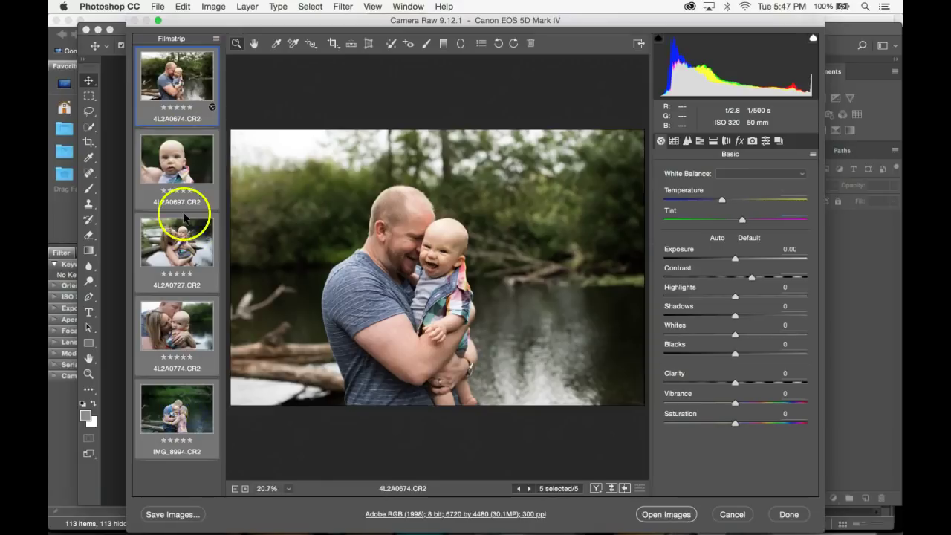
click(216, 38)
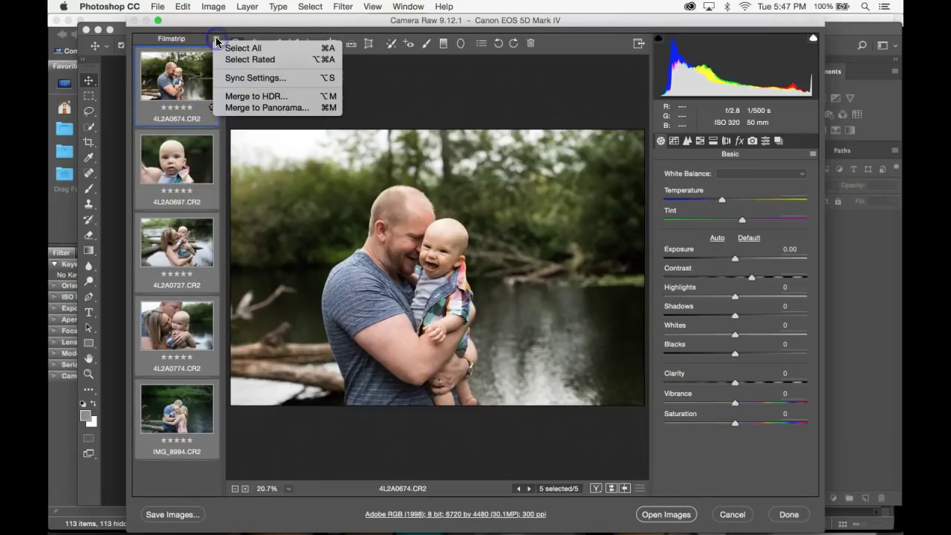
click(248, 77)
click(550, 78)
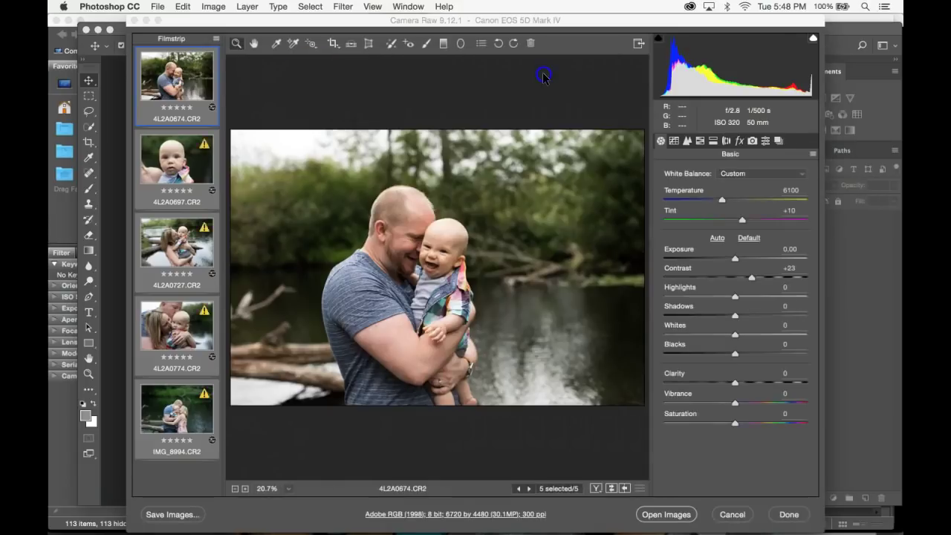
click(189, 171)
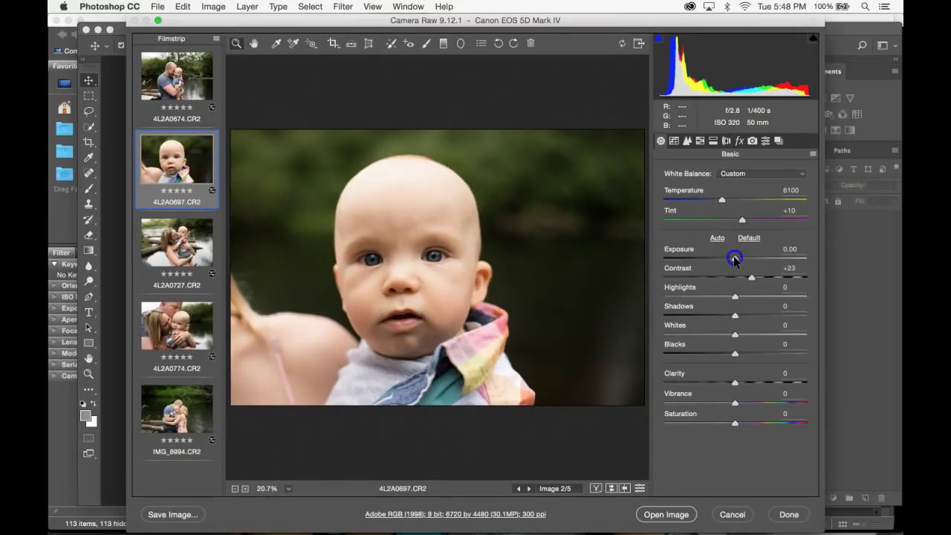
Step: Brighten 4L2A0697's exposure and raise 4L2A0727's contrast to +34
drag(733, 255, 737, 261)
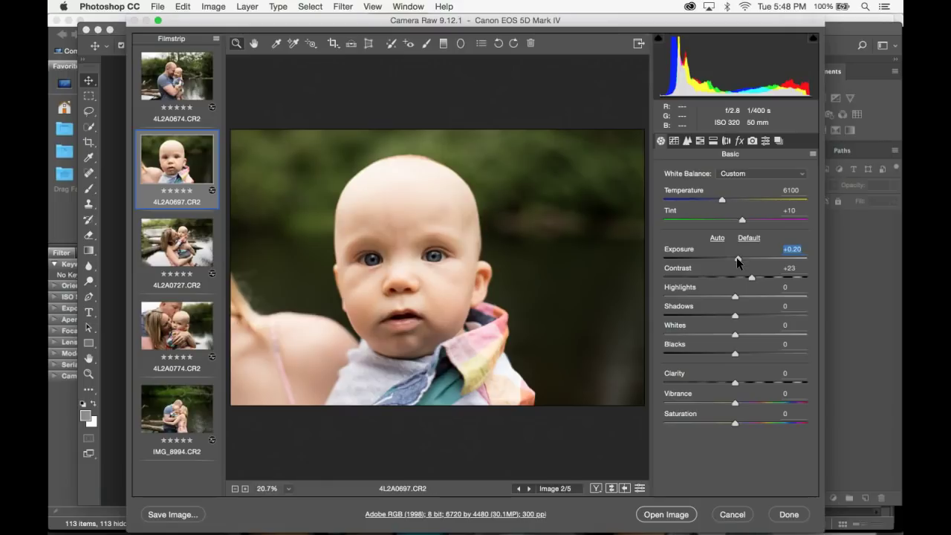
click(172, 242)
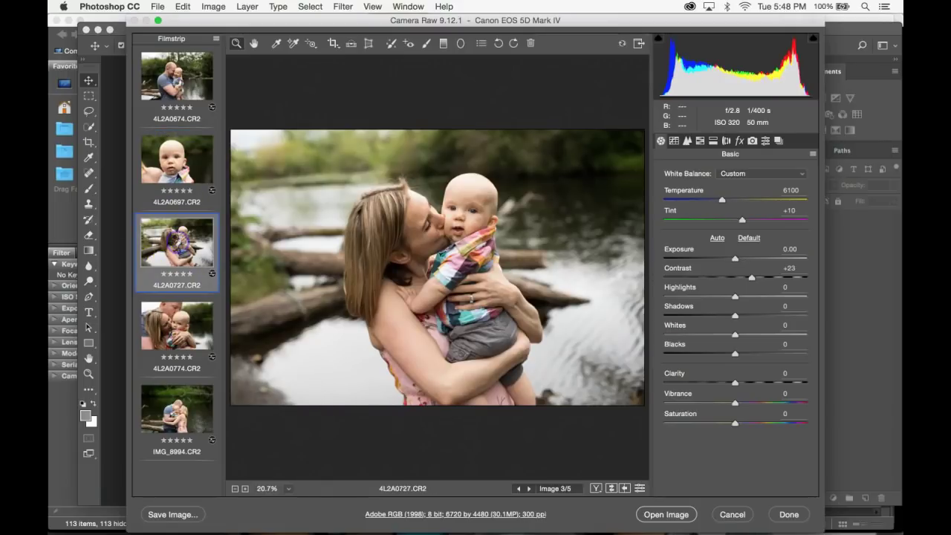
drag(758, 277, 736, 261)
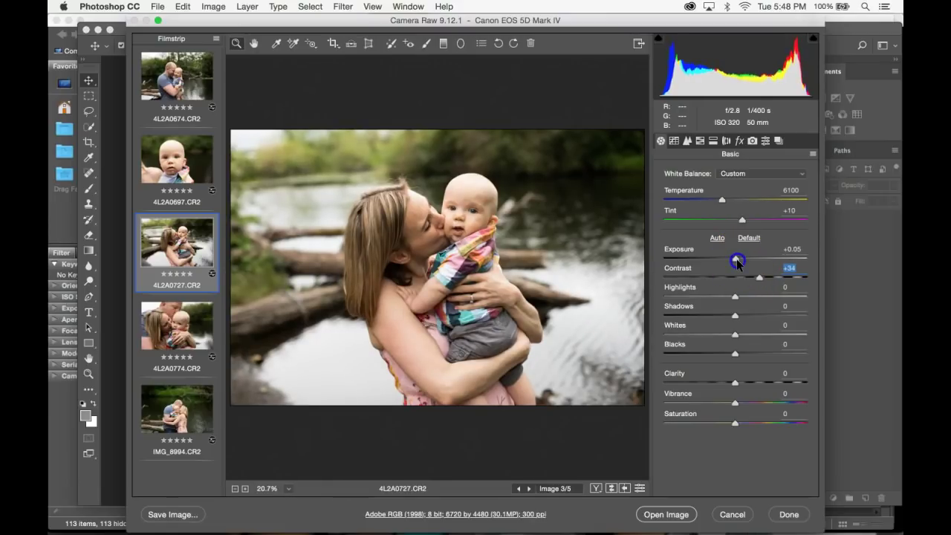
Step: Set IMG_8994's exposure to -0.60, then select all five raw photos
click(174, 327)
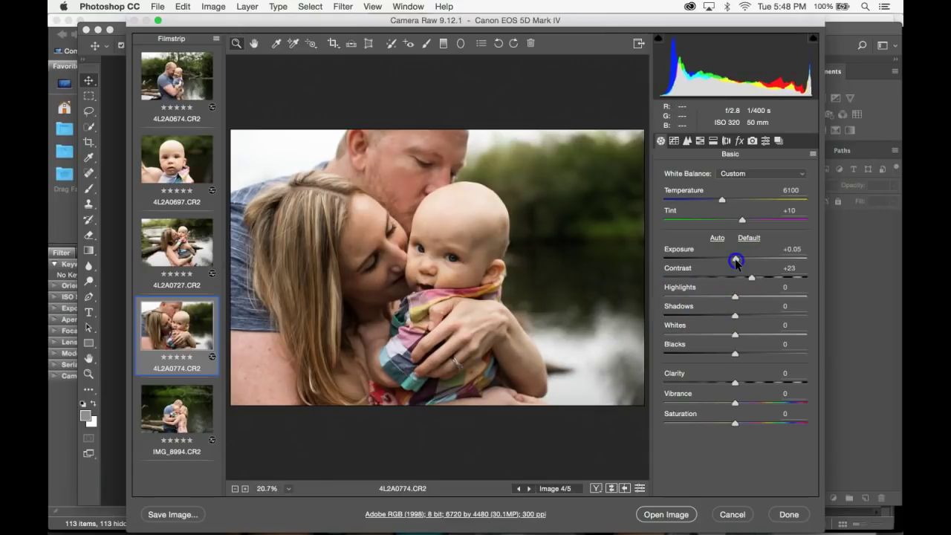
click(172, 413)
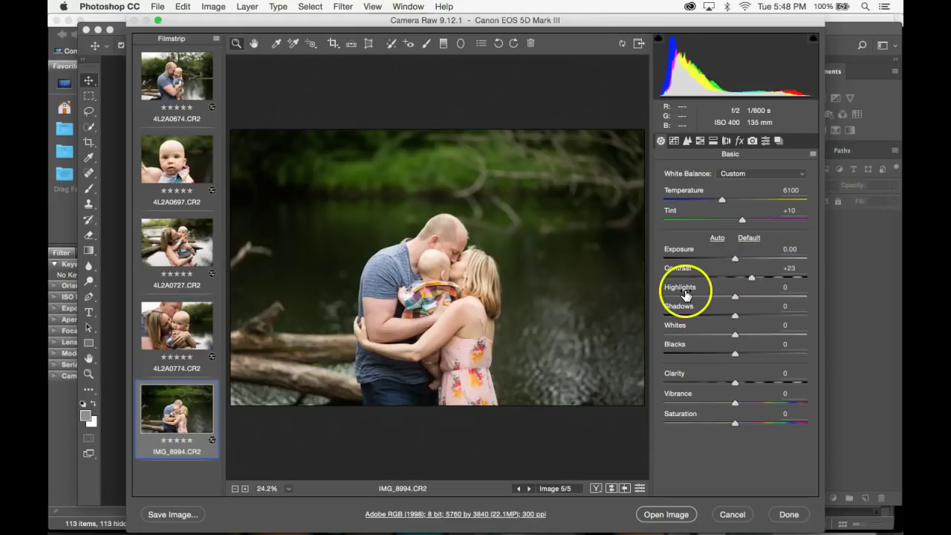
drag(731, 260, 724, 257)
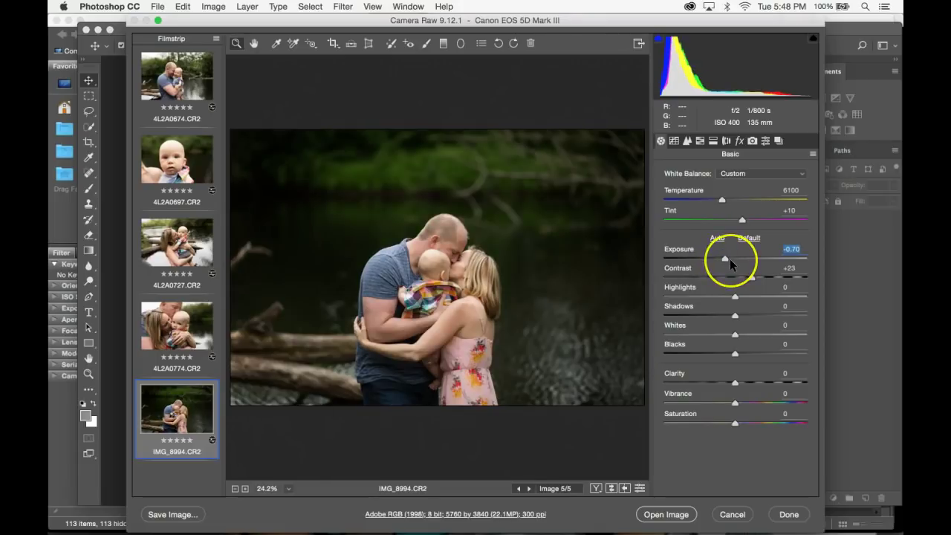
click(726, 258)
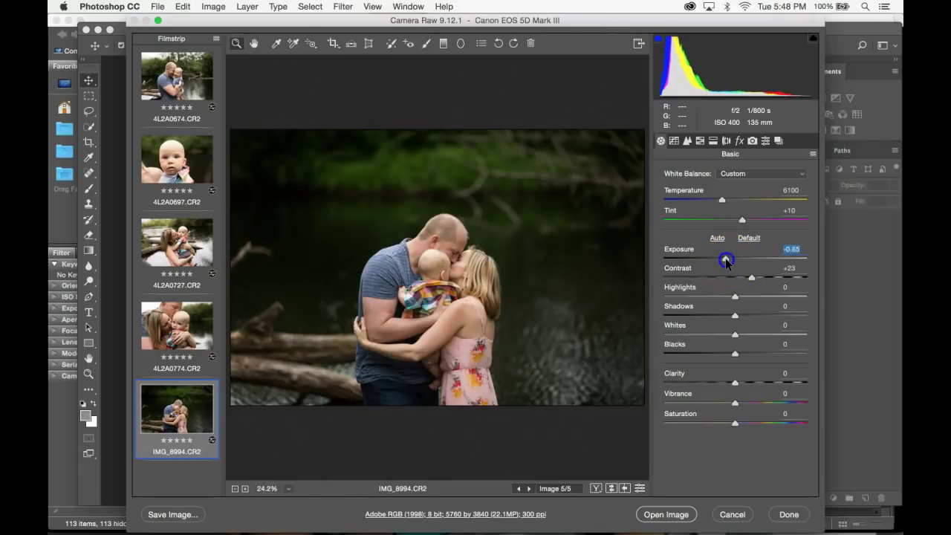
drag(725, 260, 726, 259)
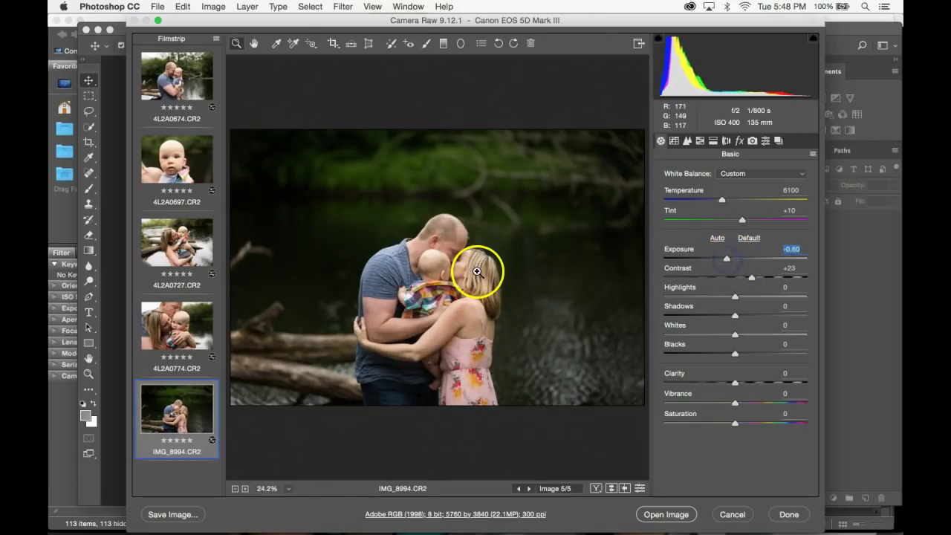
shift+click(170, 79)
Step: Open all five edited raw photos from Camera Raw as Photoshop documents
click(665, 514)
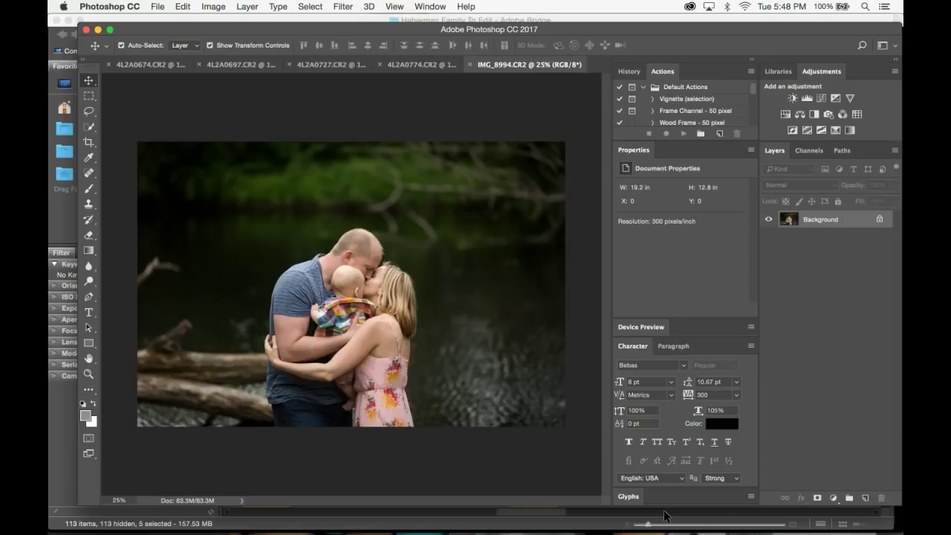
Step: Start a File > Automate > Batch run and browse the Elena S Blair Actions set
click(158, 8)
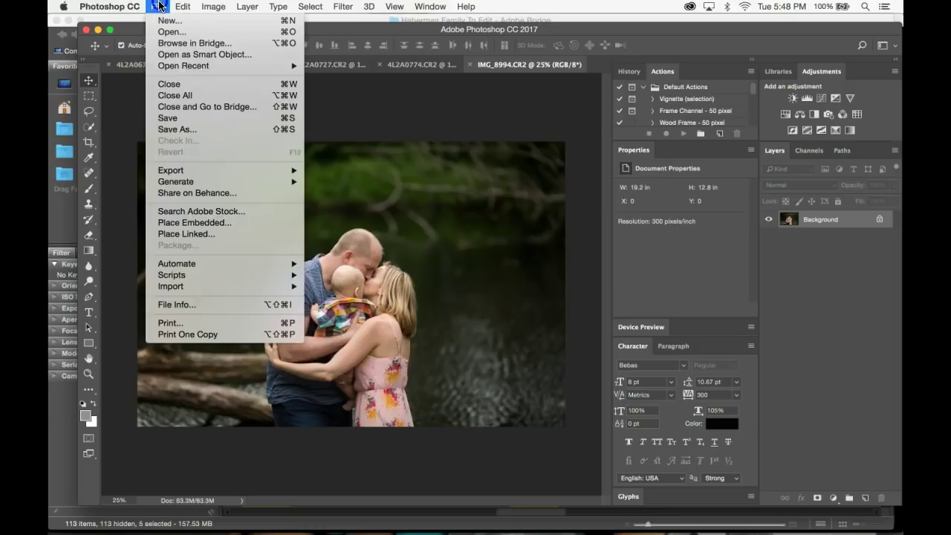
mouse_move(229, 267)
click(311, 265)
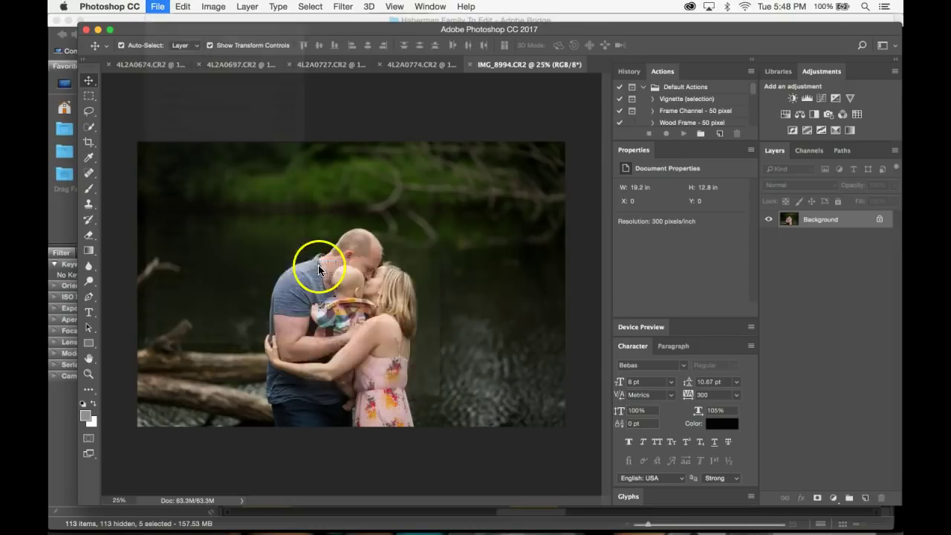
click(363, 148)
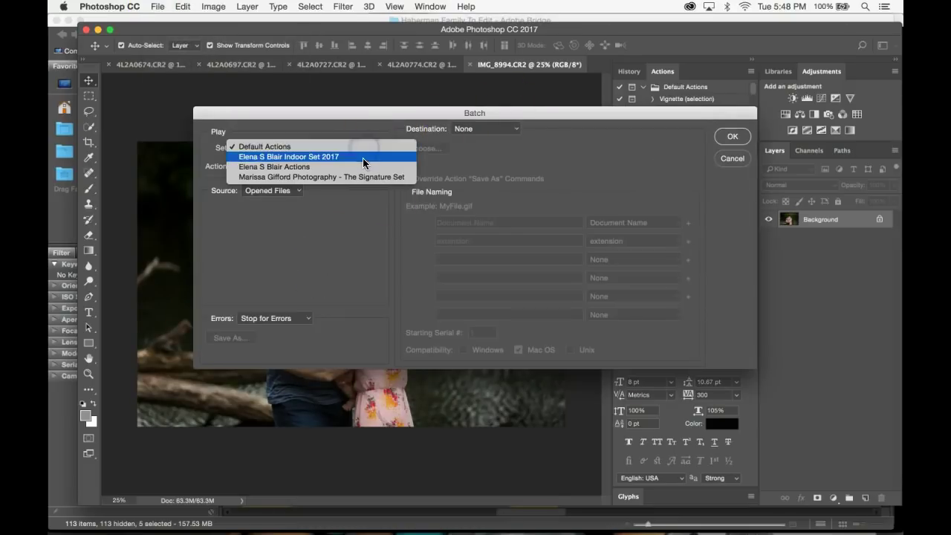
click(363, 168)
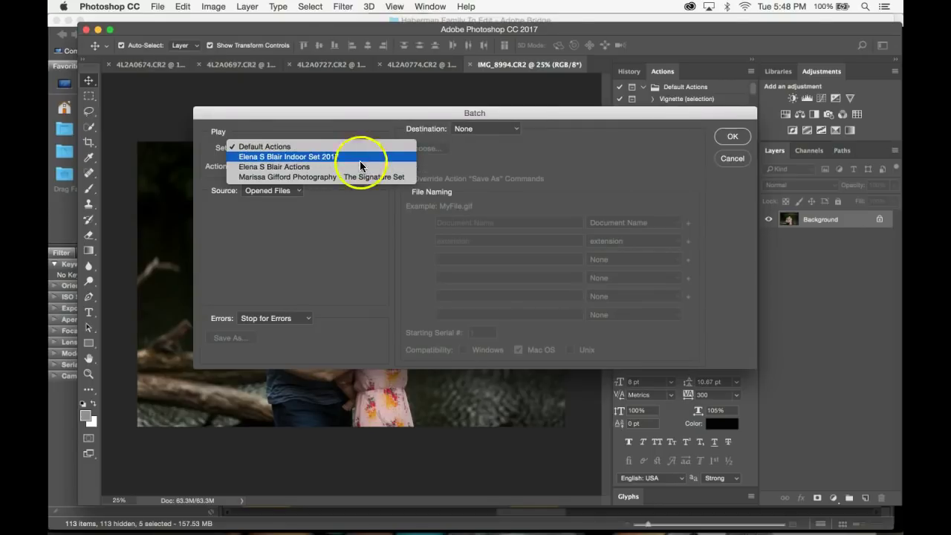
click(351, 167)
scroll(345, 321, down, 10)
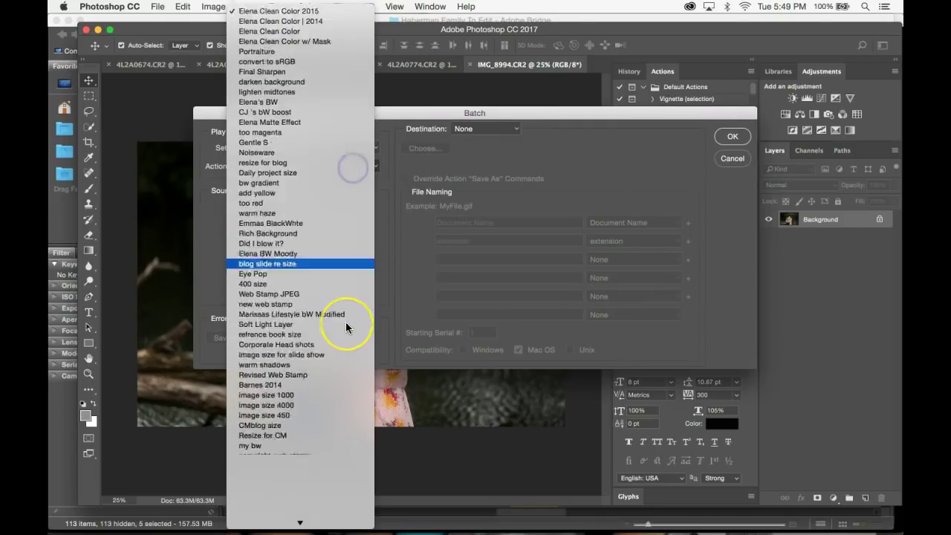
click(397, 225)
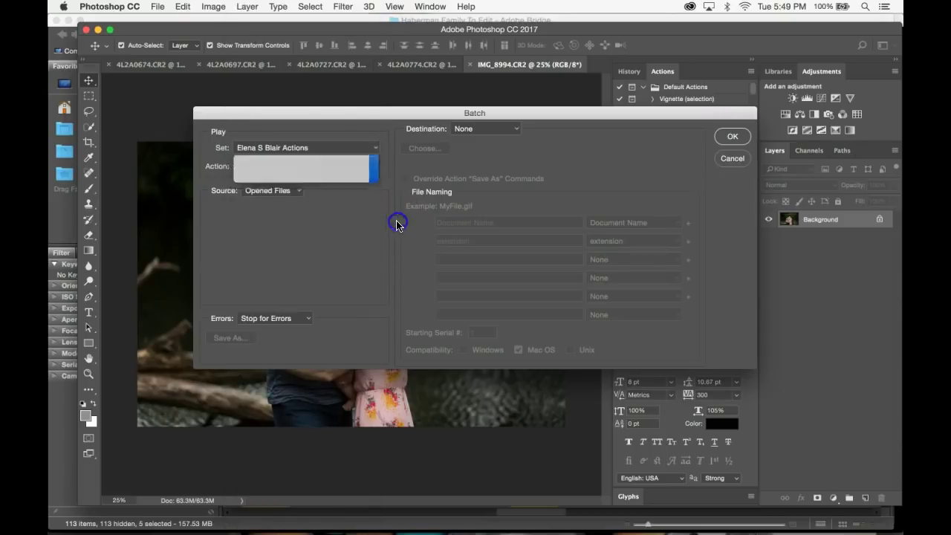
Step: Batch-run the Default Actions 'Elena Clean Color' action on the opened files
click(341, 147)
click(337, 128)
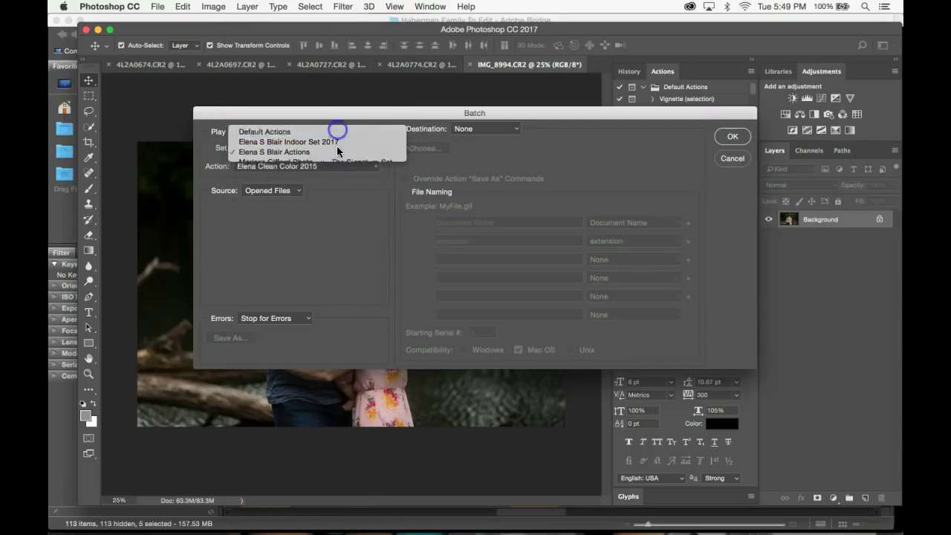
click(342, 166)
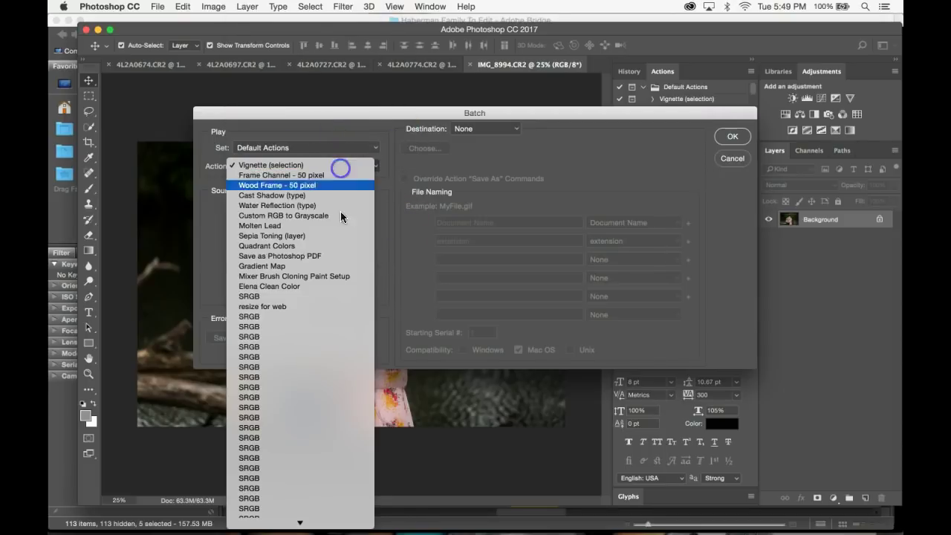
click(344, 285)
click(731, 138)
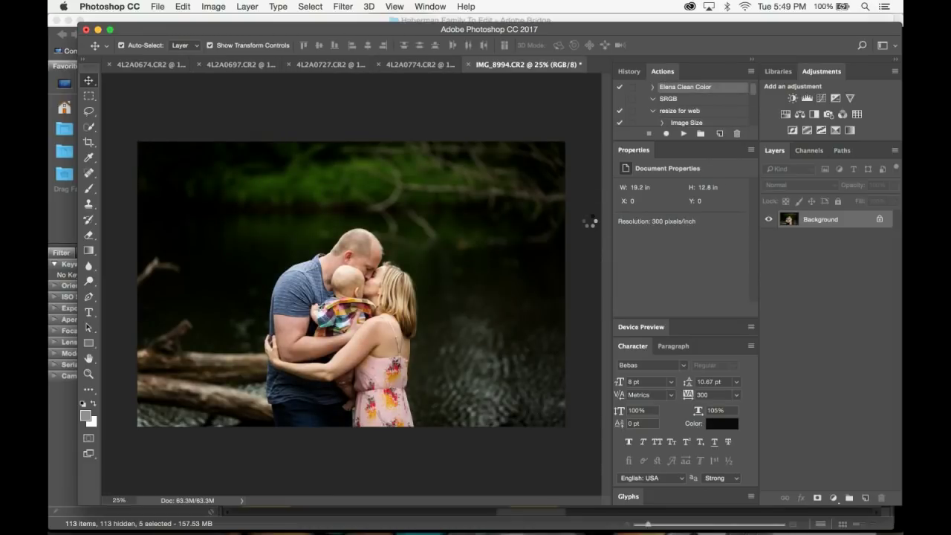
click(184, 7)
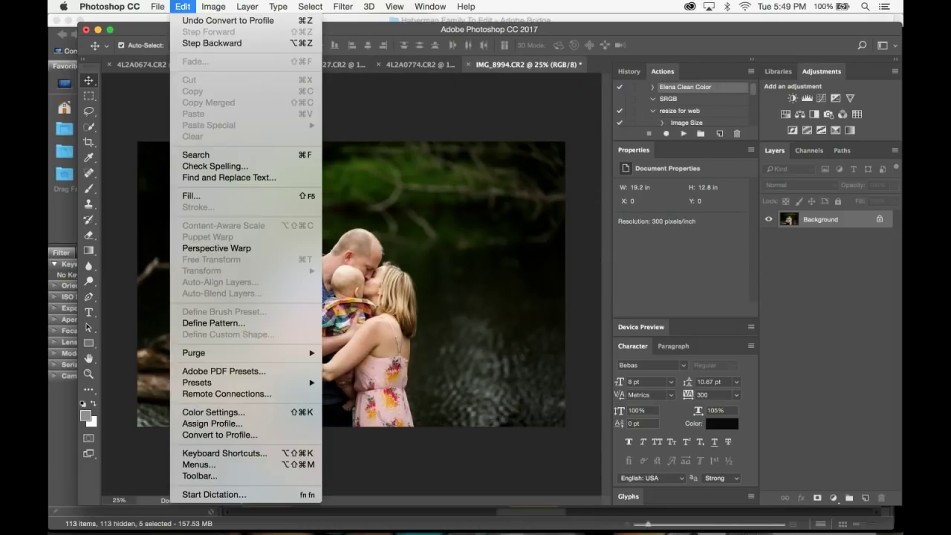
Step: Step IMG_8994 back two history states to reveal its Levels and Curves layers
click(212, 42)
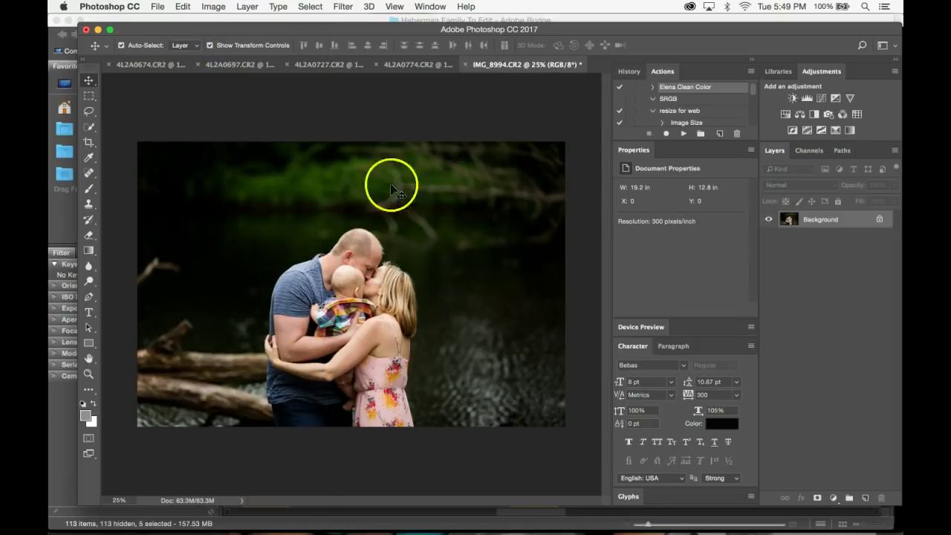
click(182, 7)
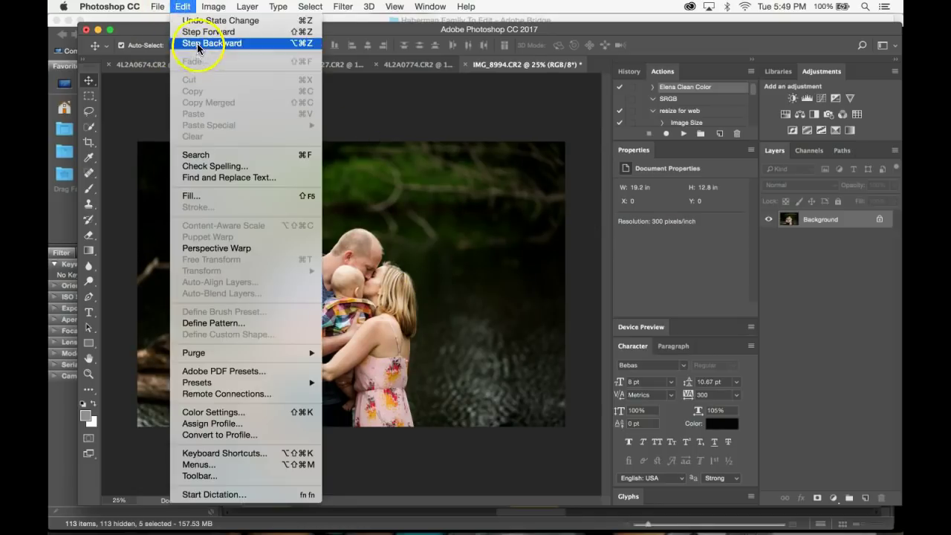
click(197, 44)
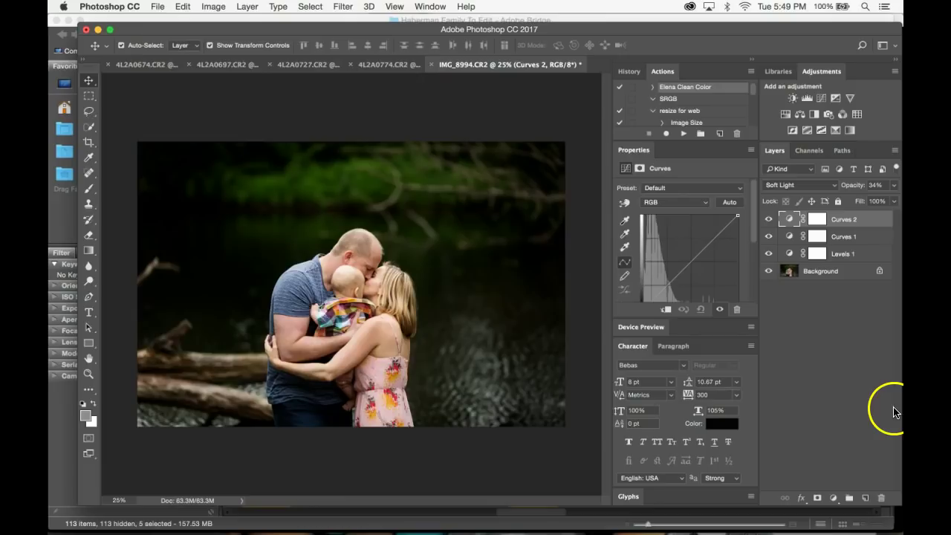
Step: Set the Levels 1 black input to 7, then review Curves 1 and the Soft Light Curves 2 layer
click(877, 240)
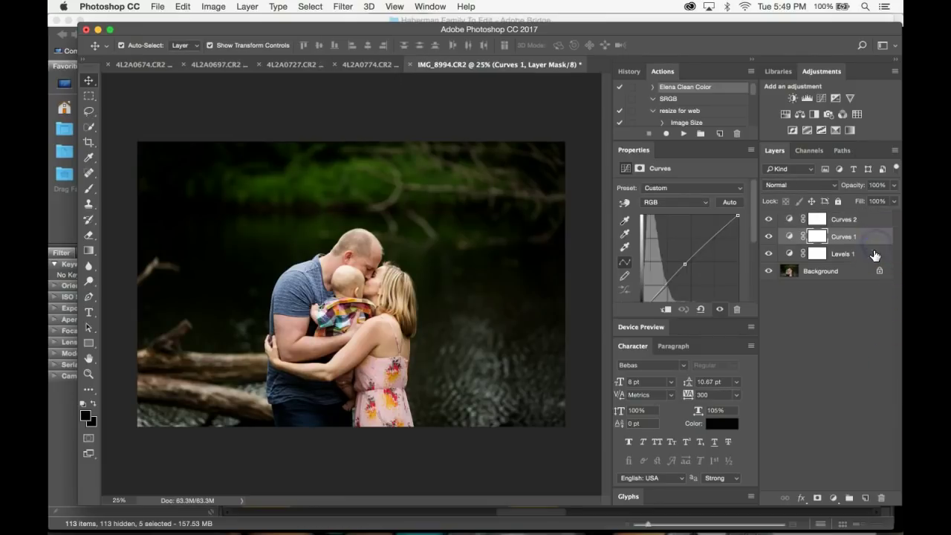
click(874, 255)
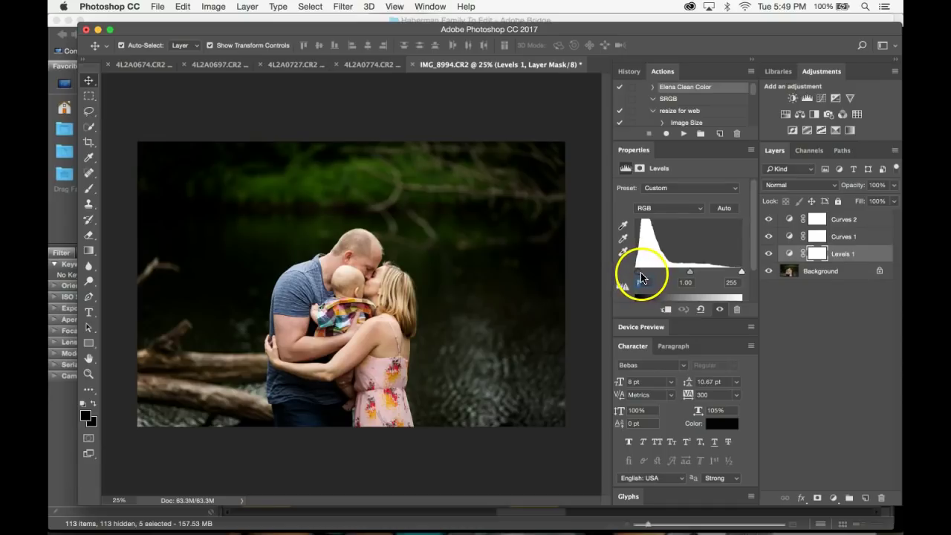
text(7)
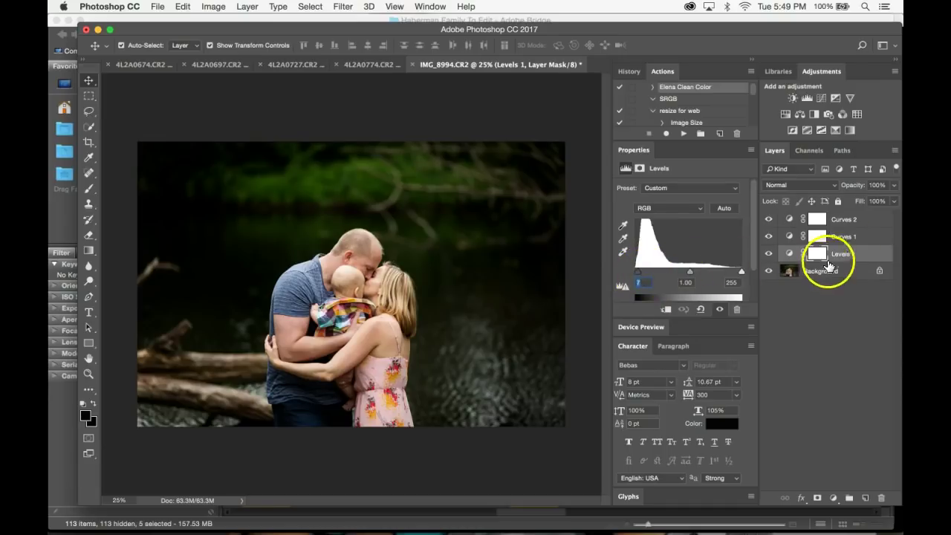
click(846, 237)
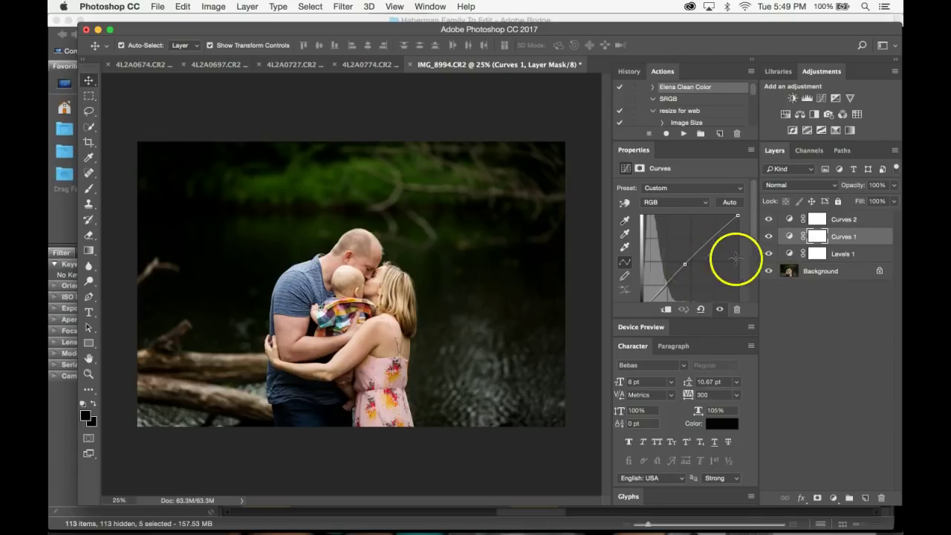
click(868, 220)
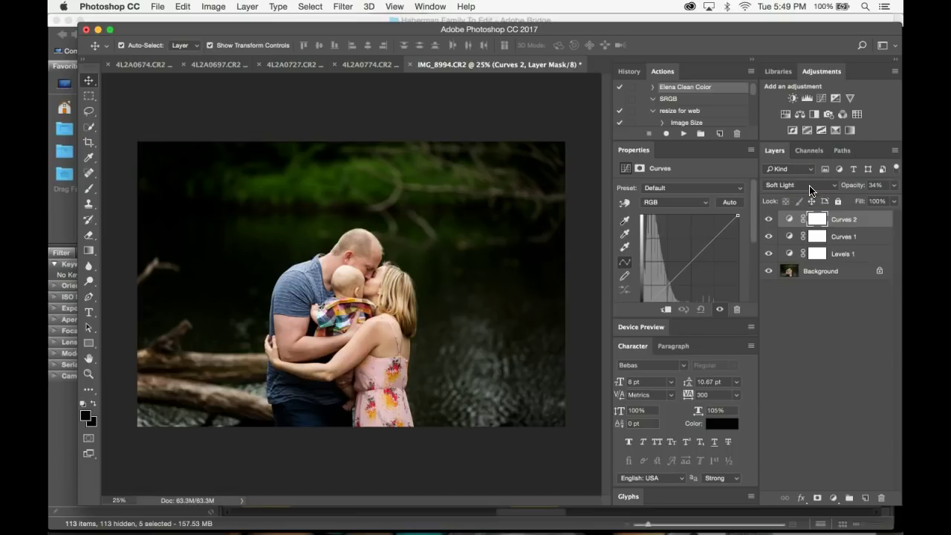
Step: On 4L2A0774, add a Curves adjustment layer and lift its midpoint slightly
click(375, 65)
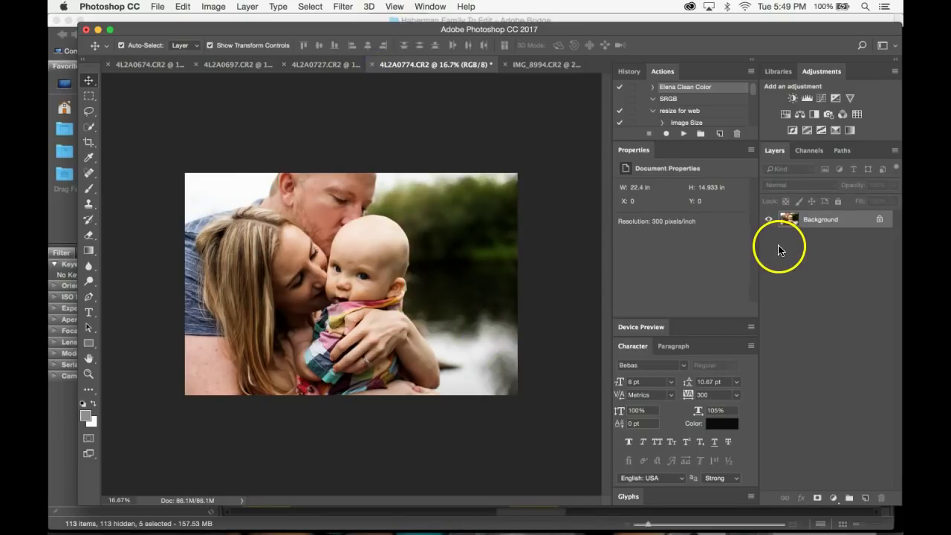
click(895, 150)
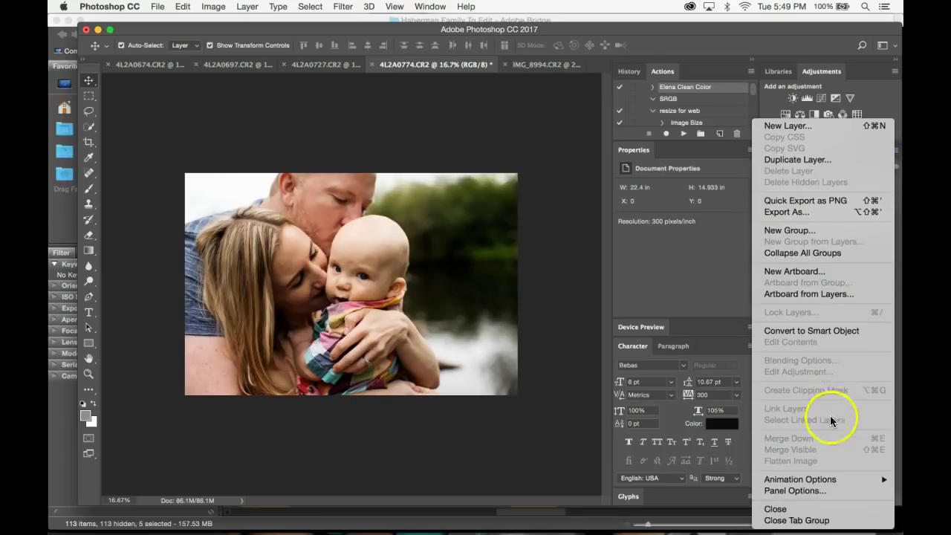
click(687, 257)
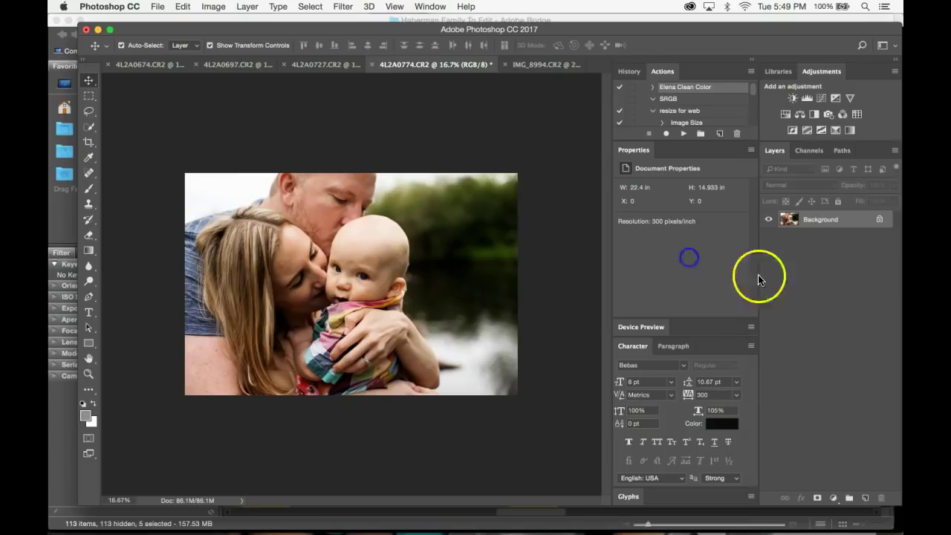
click(832, 498)
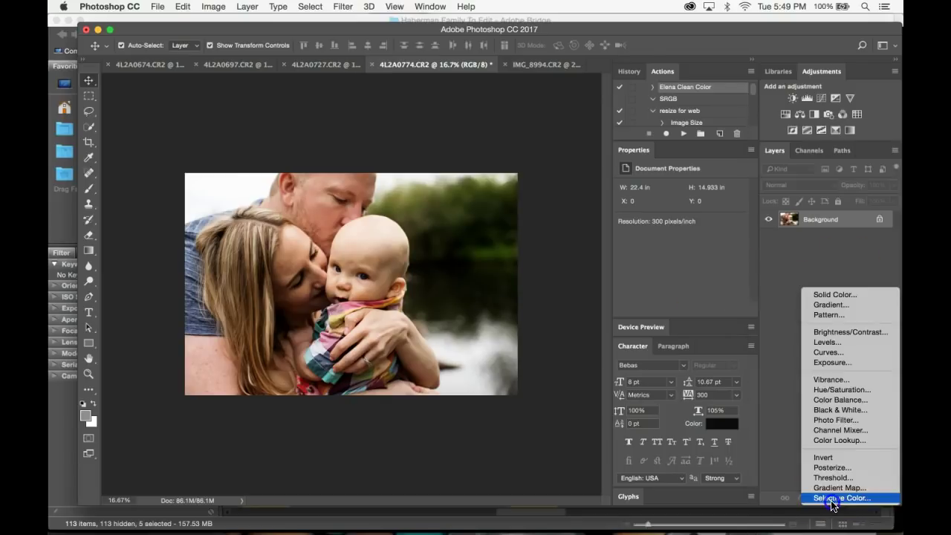
click(840, 354)
click(690, 263)
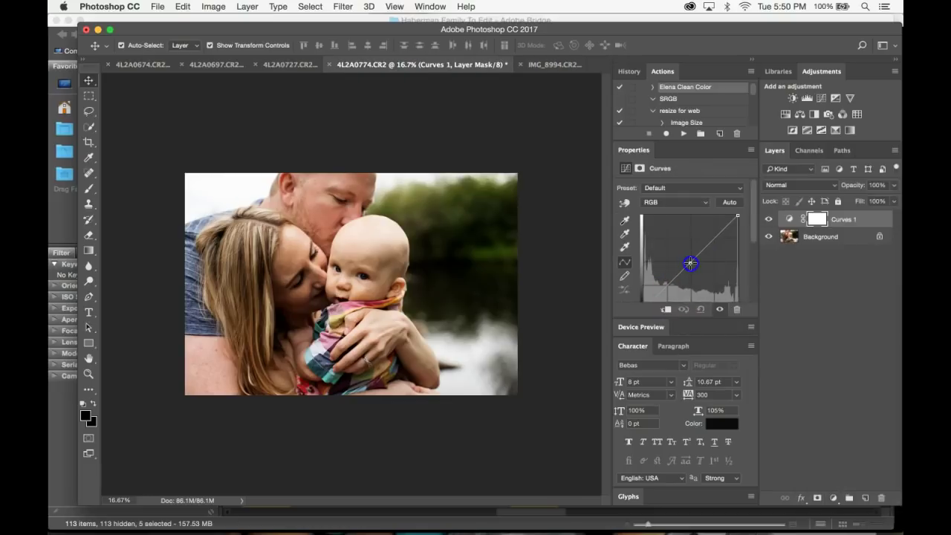
drag(689, 263, 688, 260)
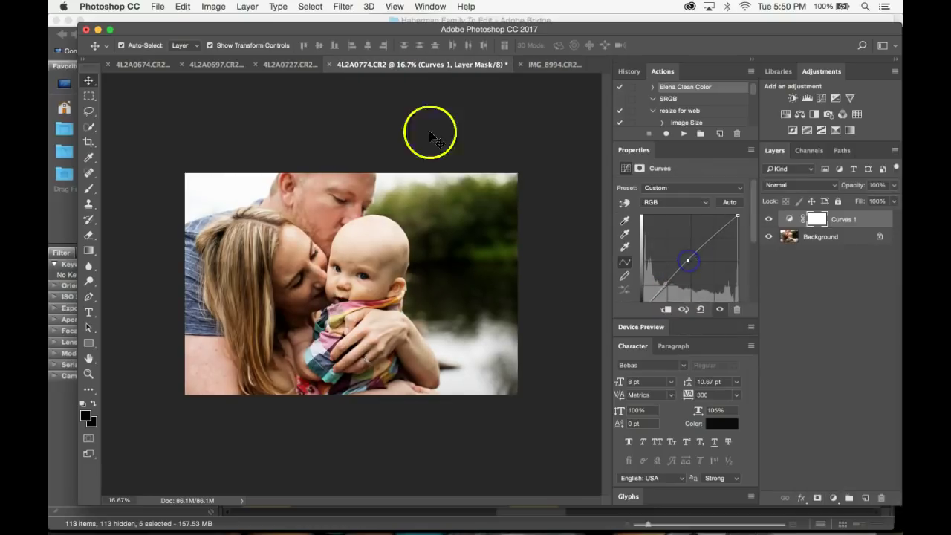
Step: Compare against 4L2A0727, 4L2A0697 and 4L2A0674, then flatten 4L2A0774 to one Background layer
click(291, 65)
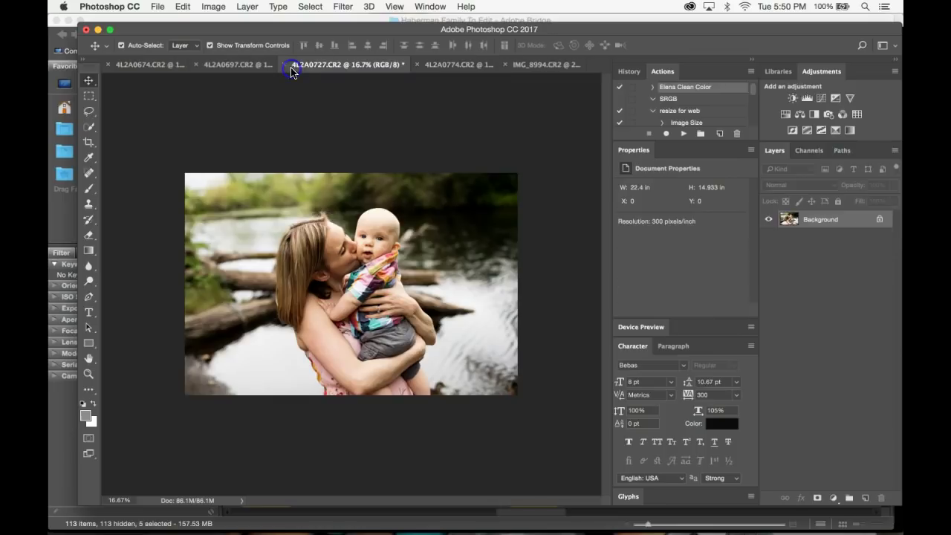
click(226, 66)
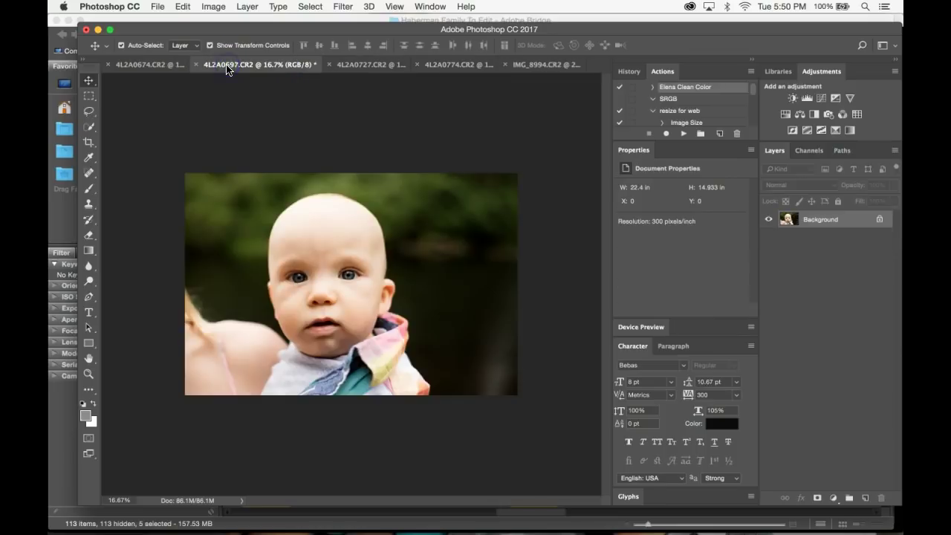
click(165, 67)
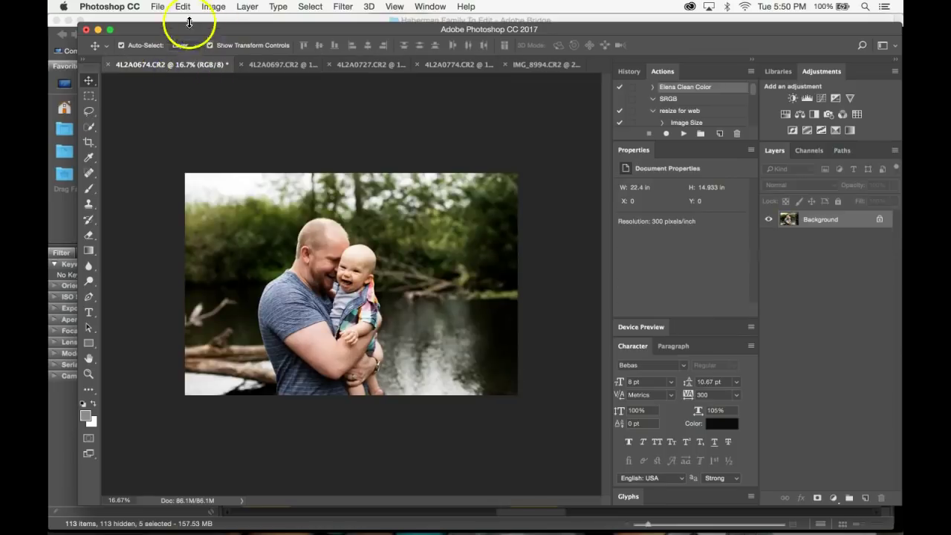
click(347, 68)
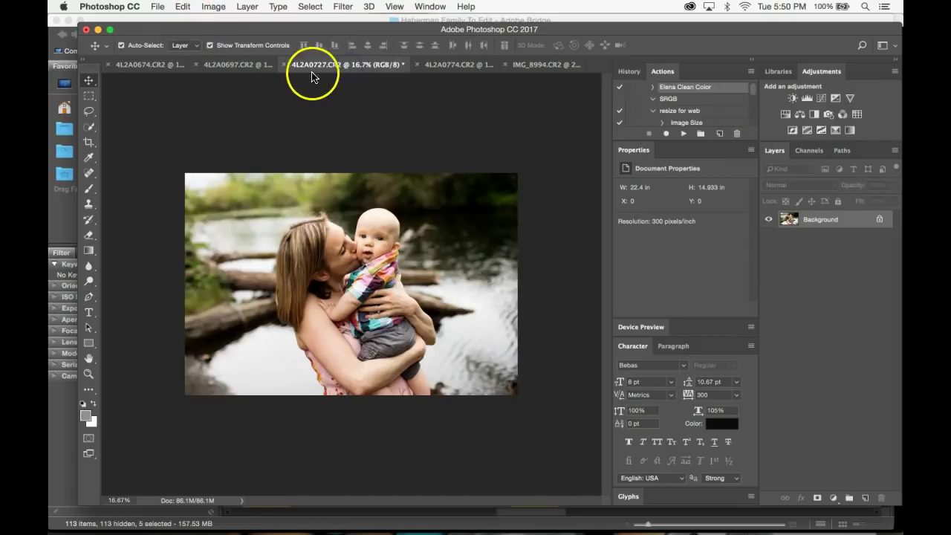
click(259, 69)
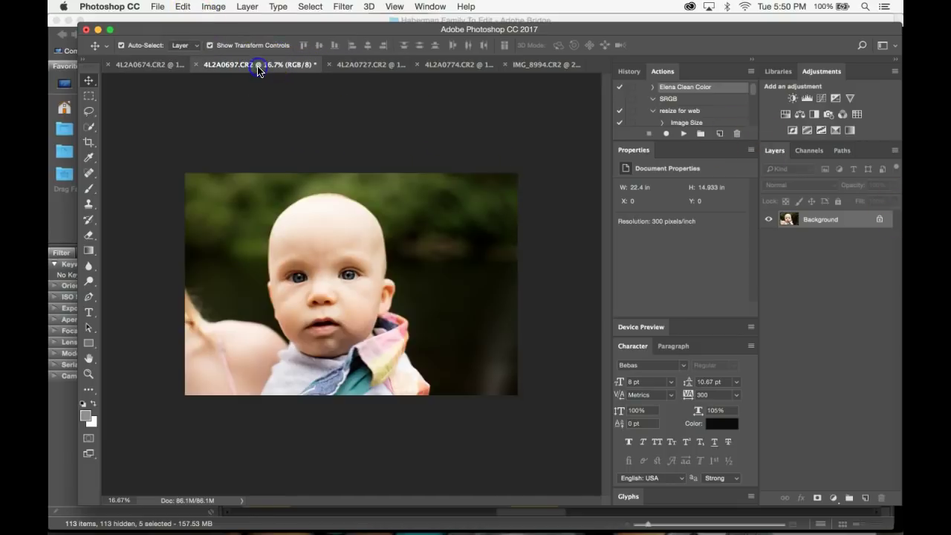
click(449, 66)
click(894, 154)
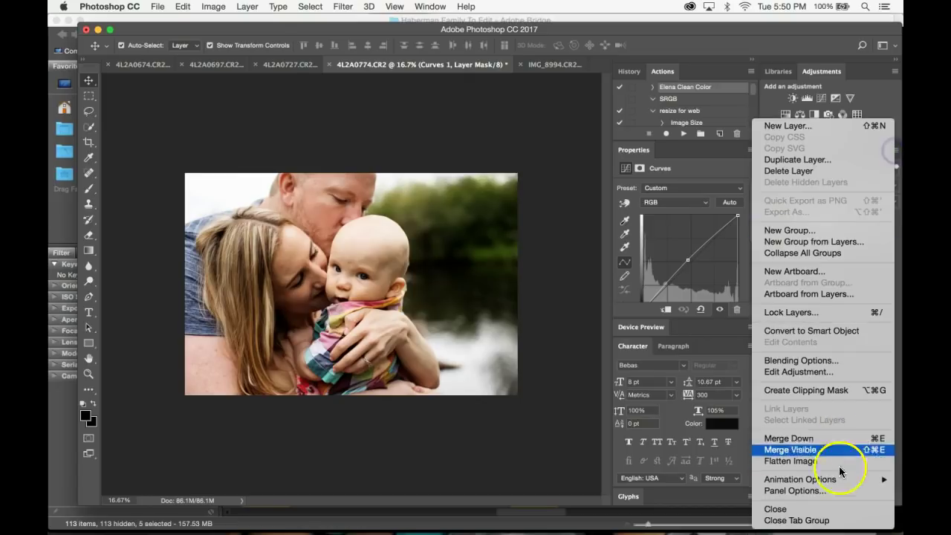
click(828, 463)
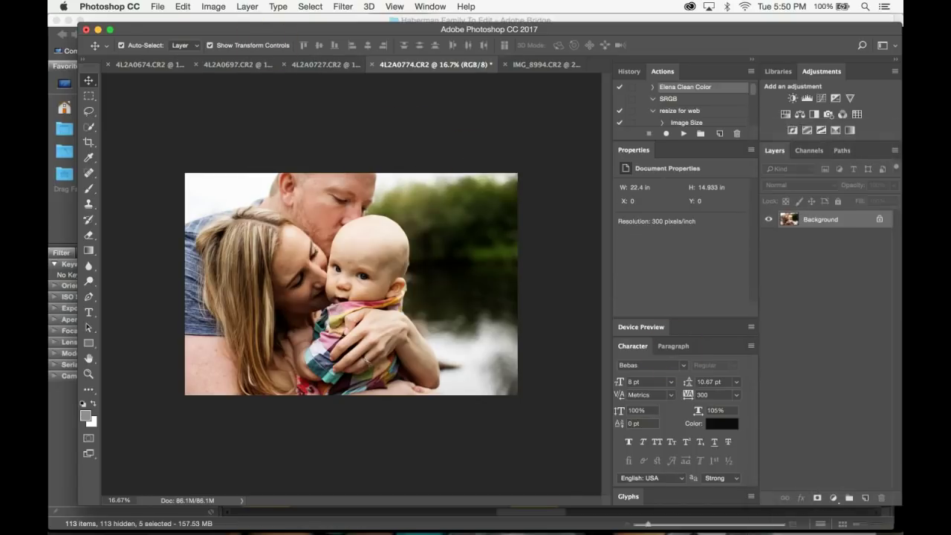
Step: Run Image Processor on all open images as quality-10 sRGB JPEGs into SNEAK PEEKS
click(158, 7)
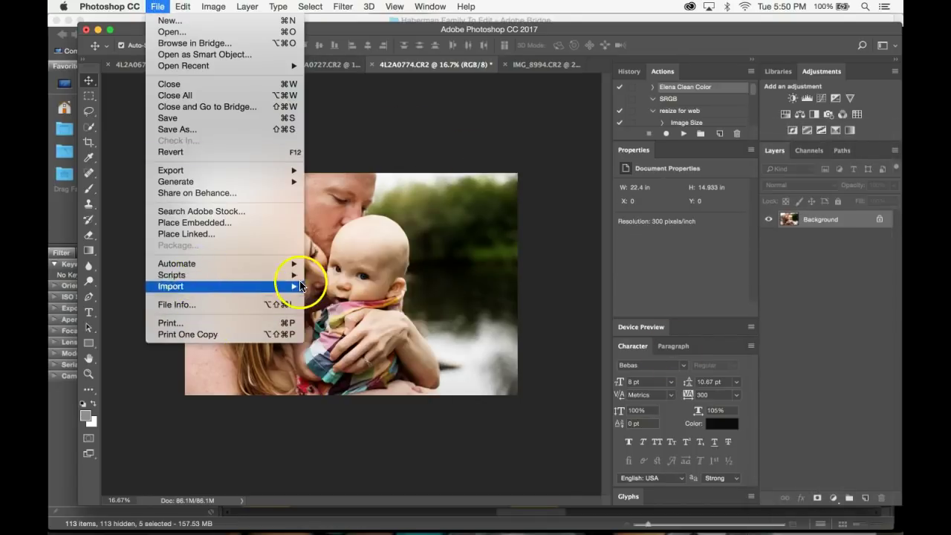
click(307, 276)
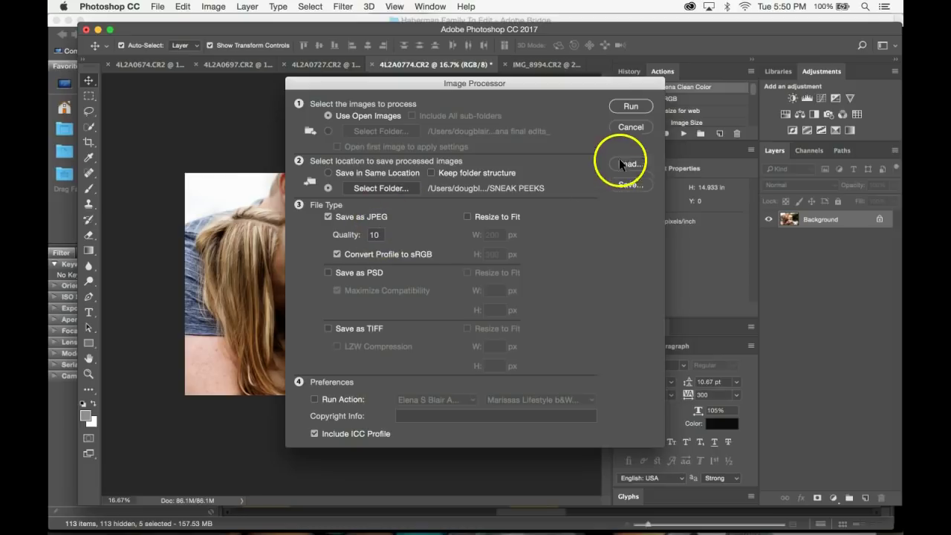
click(624, 106)
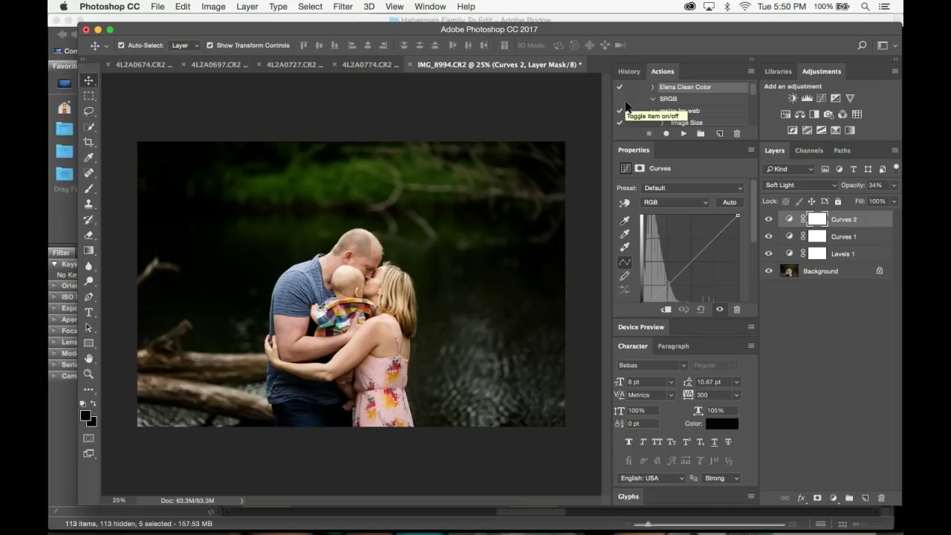
Step: Flatten IMG_8994, then batch-run the 'resize for web' action on all opened files
click(895, 150)
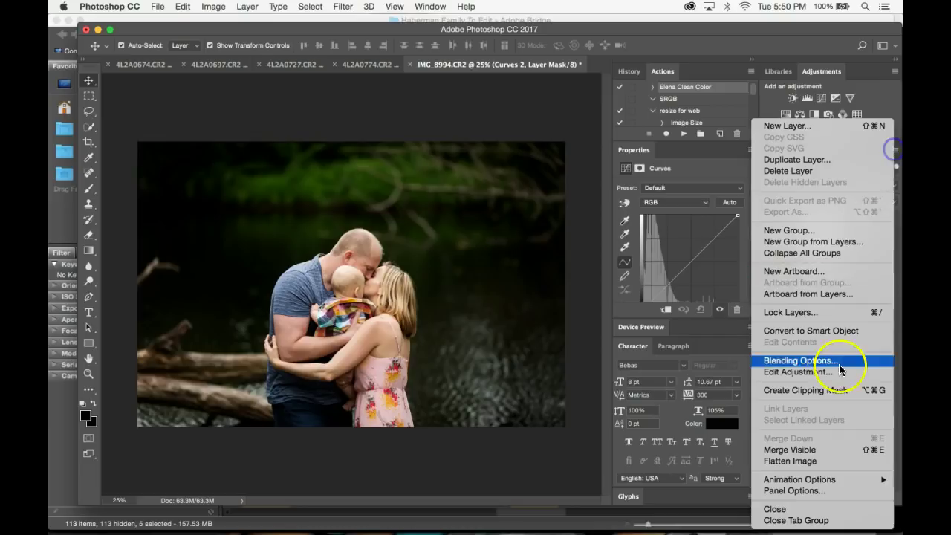
click(840, 461)
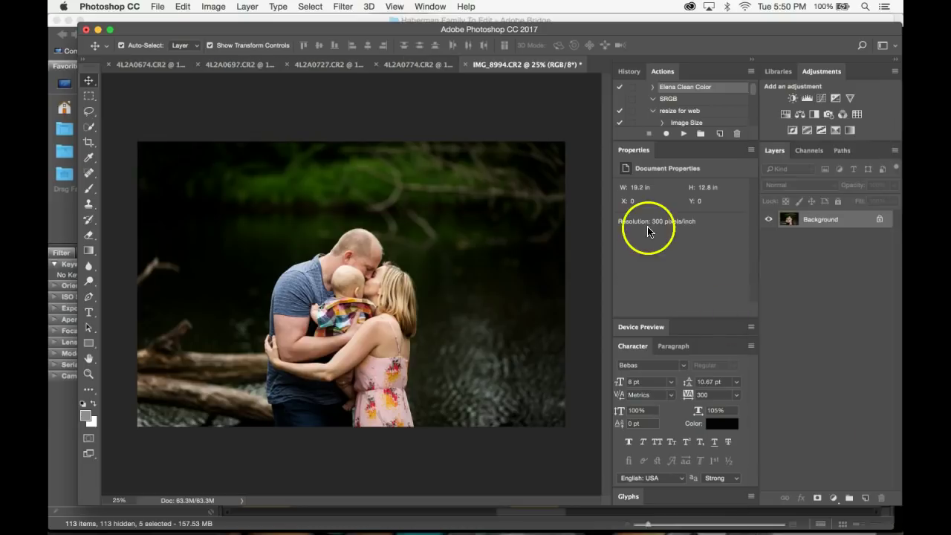
click(158, 7)
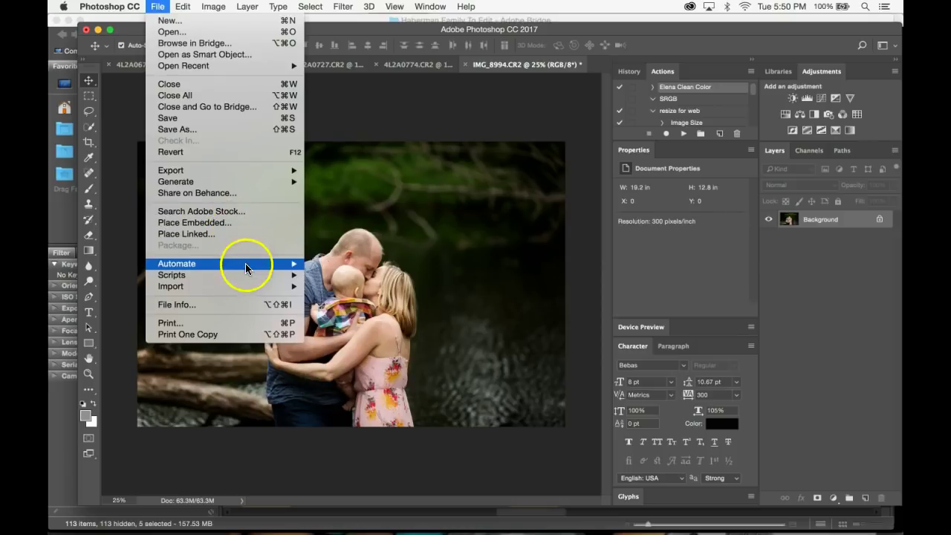
click(312, 266)
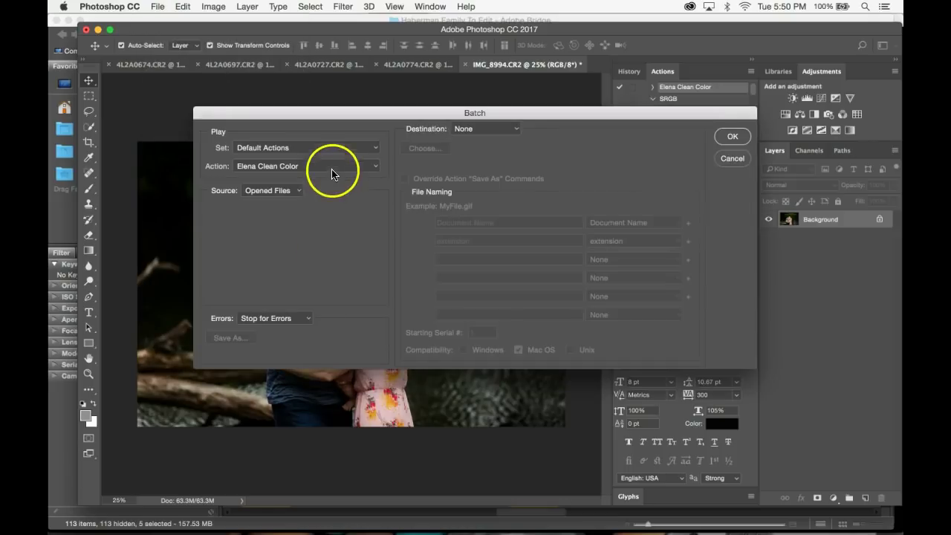
click(331, 167)
click(326, 184)
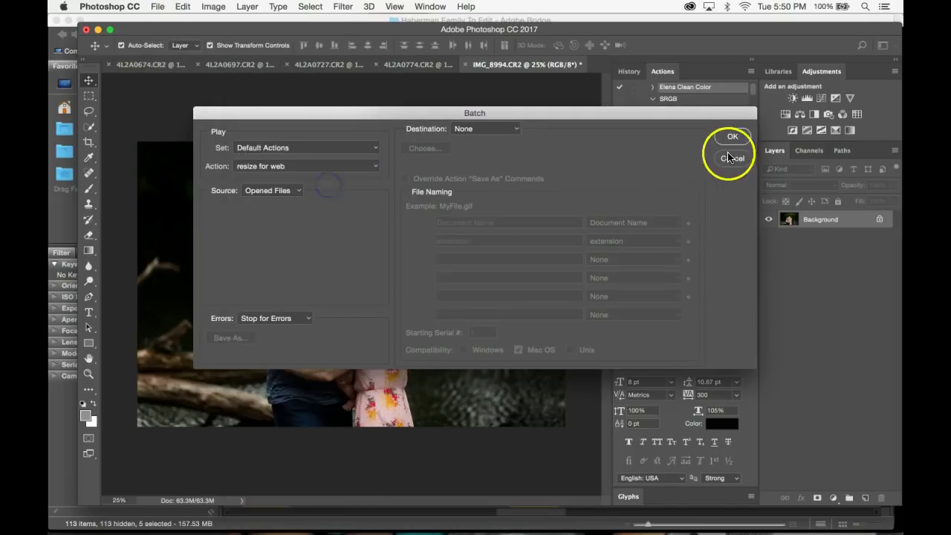
click(732, 138)
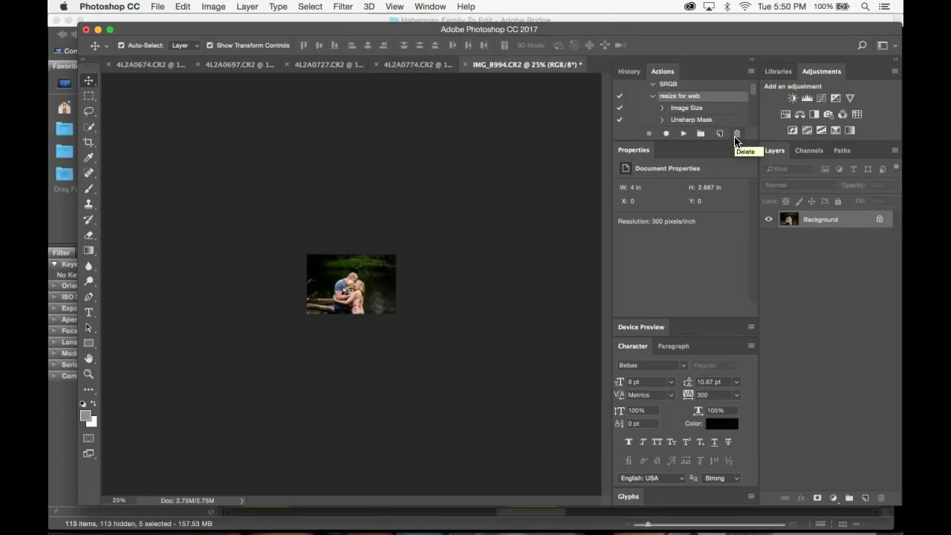
Step: Rerun Image Processor on the resized photos, saving quality-10 sRGB JPEGs to SNEAK PEEKS
click(417, 64)
click(342, 63)
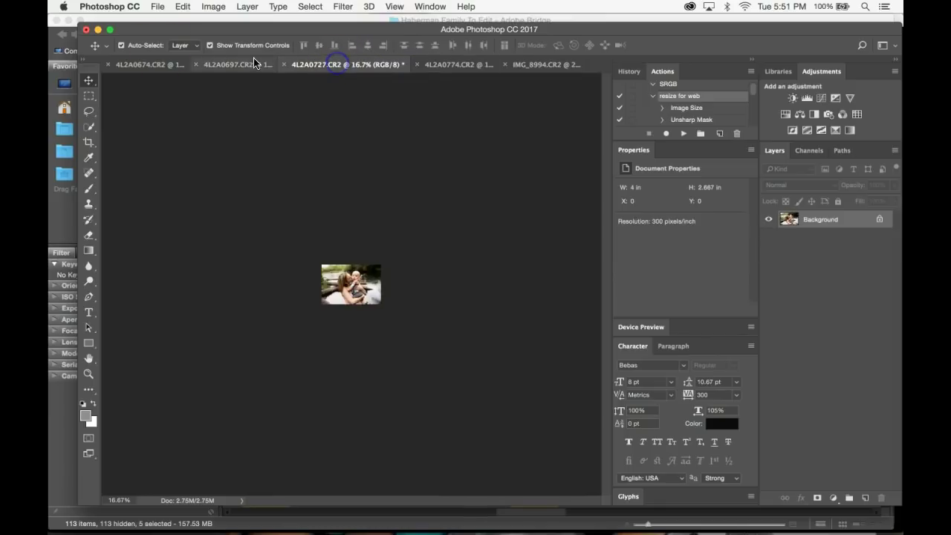
click(157, 6)
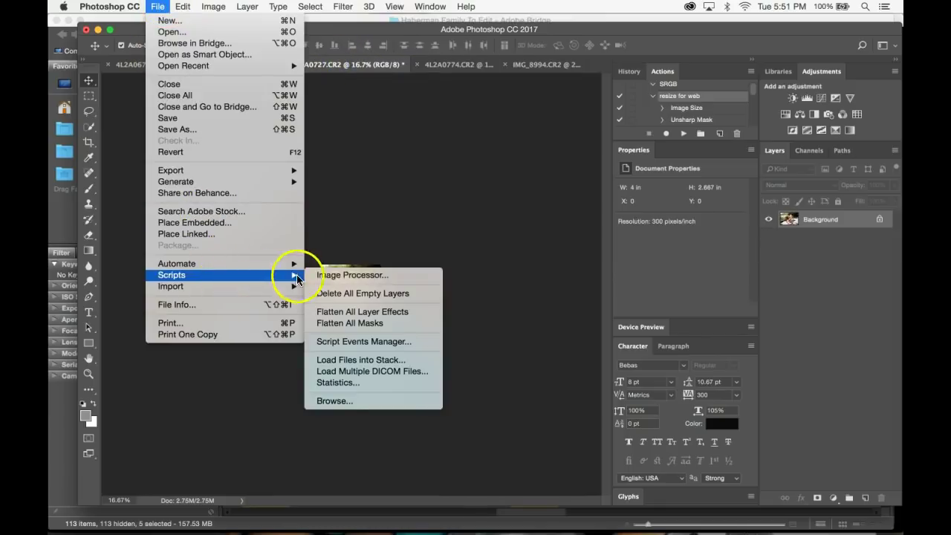
click(321, 275)
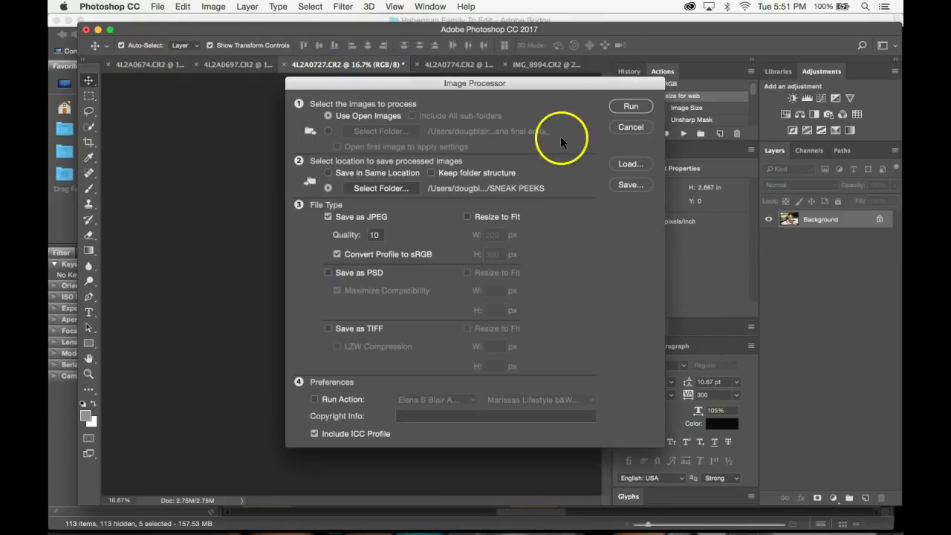
click(631, 106)
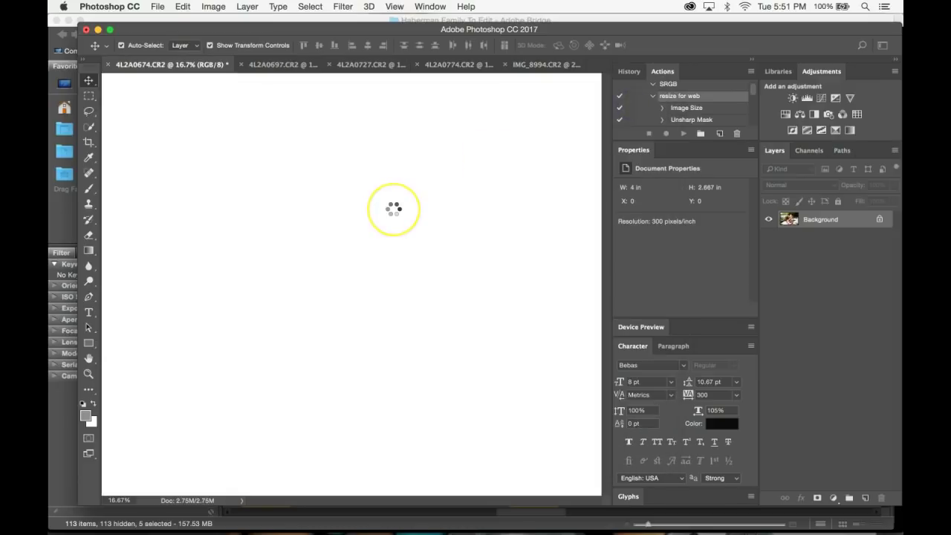